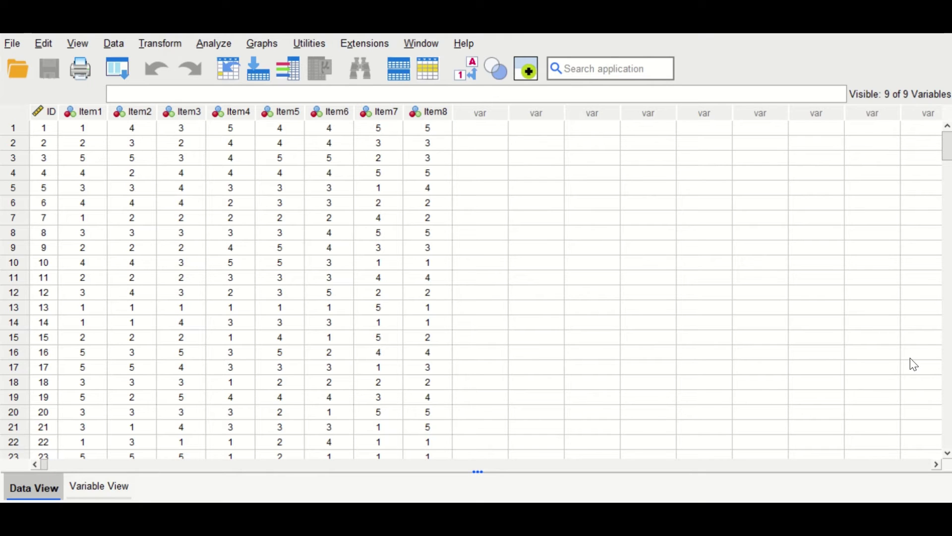
{"action": "scroll", "coordinate": [788, 229], "scroll_direction": "down", "scroll_amount": 4}
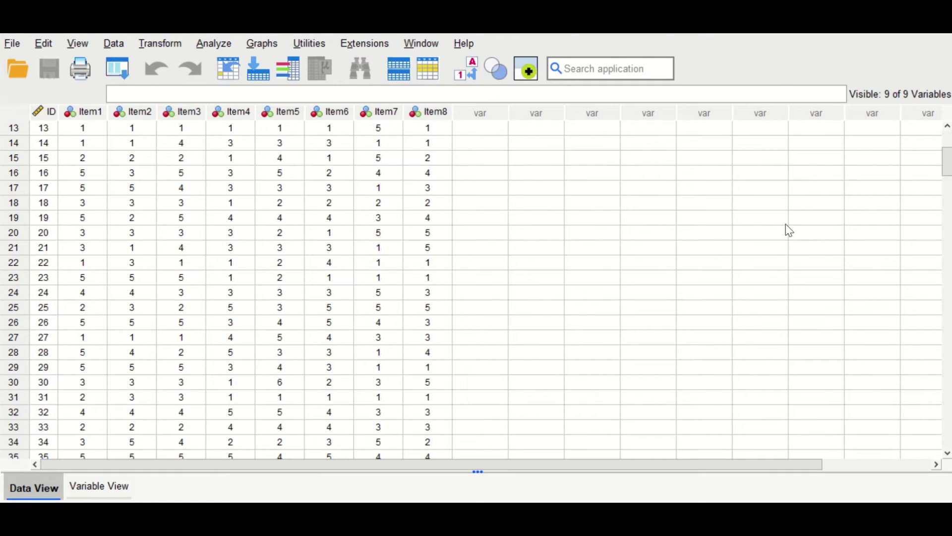
{"action": "left_click_drag", "start_coordinate": [947, 155], "coordinate": [893, 128]}
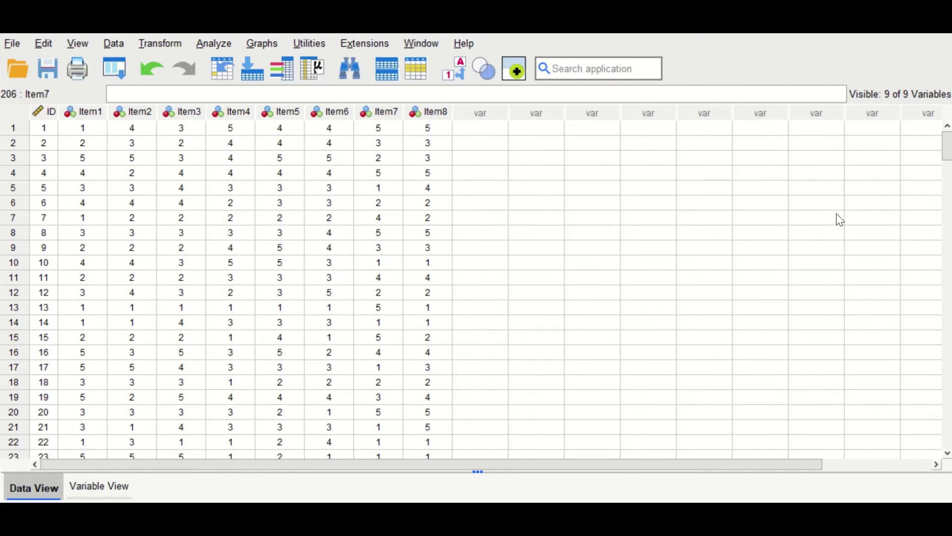
{"action": "left_click_drag", "start_coordinate": [947, 149], "coordinate": [715, 265]}
- Open the Factor Analysis dialog and add Item1 through Item8 as the variables to analyze
{"action": "left_click", "coordinate": [219, 44]}
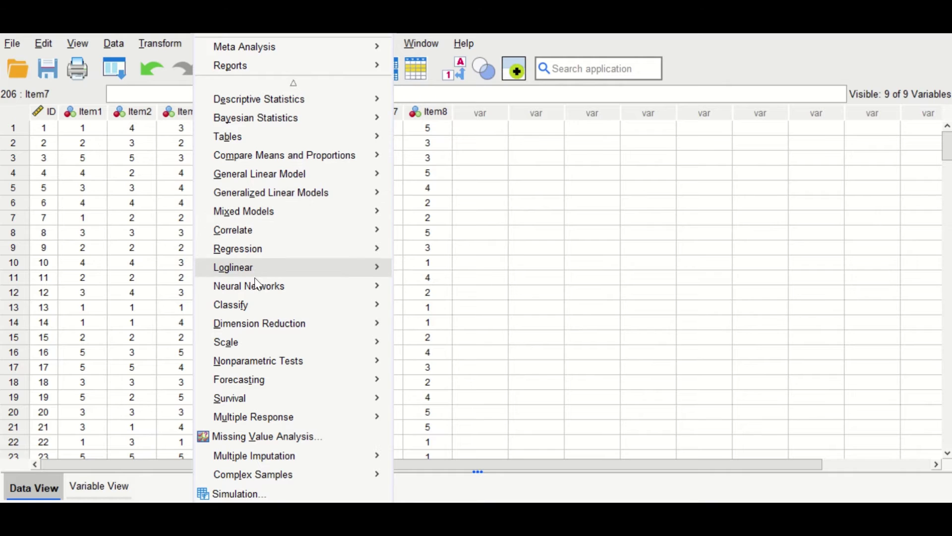
{"action": "mouse_move", "coordinate": [260, 328]}
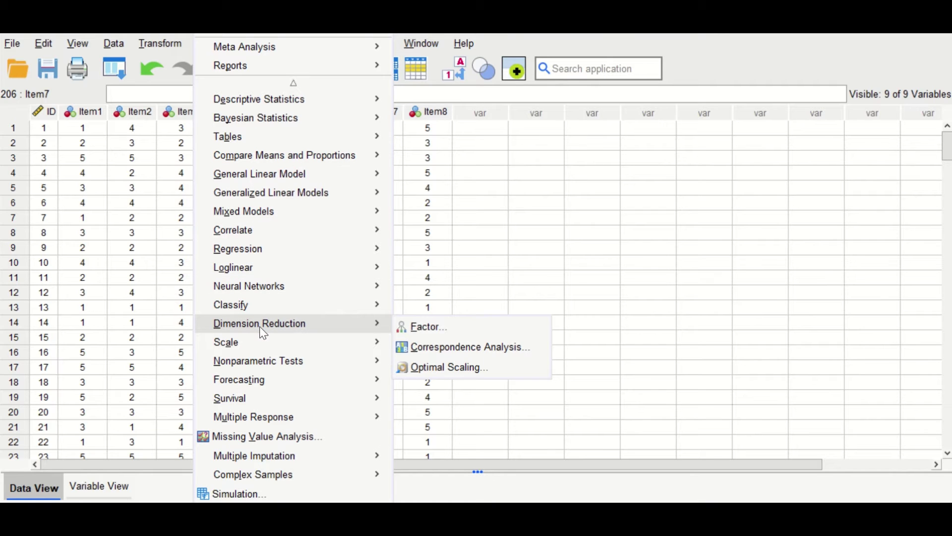
{"action": "left_click", "coordinate": [426, 327]}
{"action": "left_click_drag", "start_coordinate": [449, 86], "coordinate": [474, 64]}
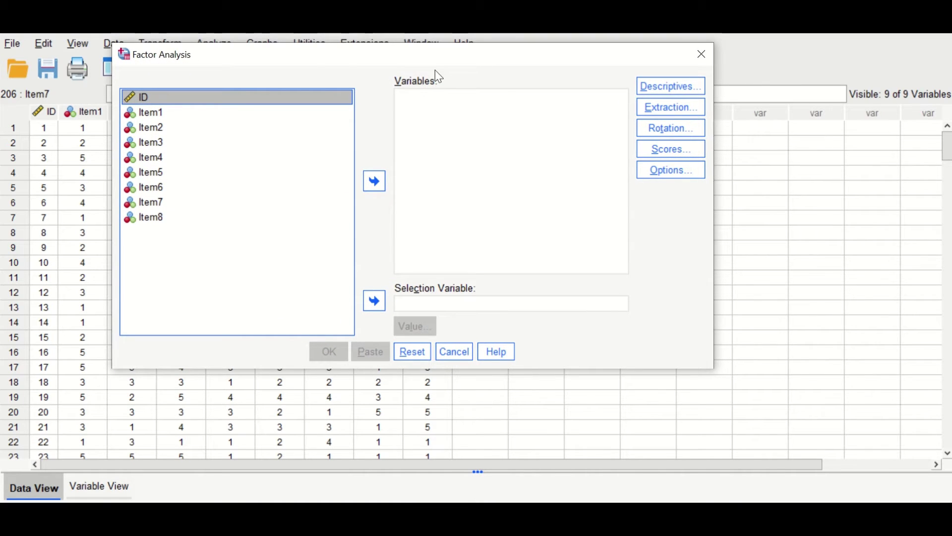
{"action": "left_click", "coordinate": [159, 115]}
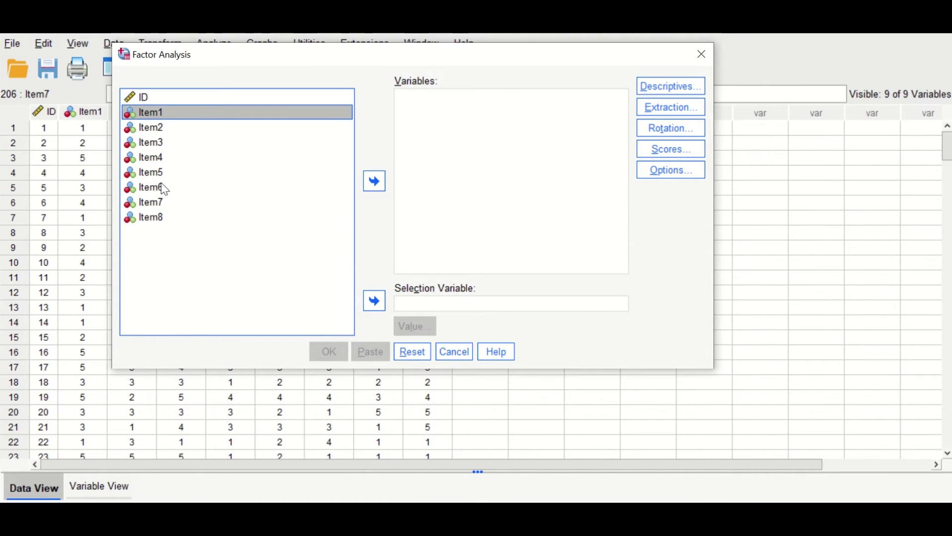
{"action": "left_click", "coordinate": [147, 218], "text": "ctrl"}
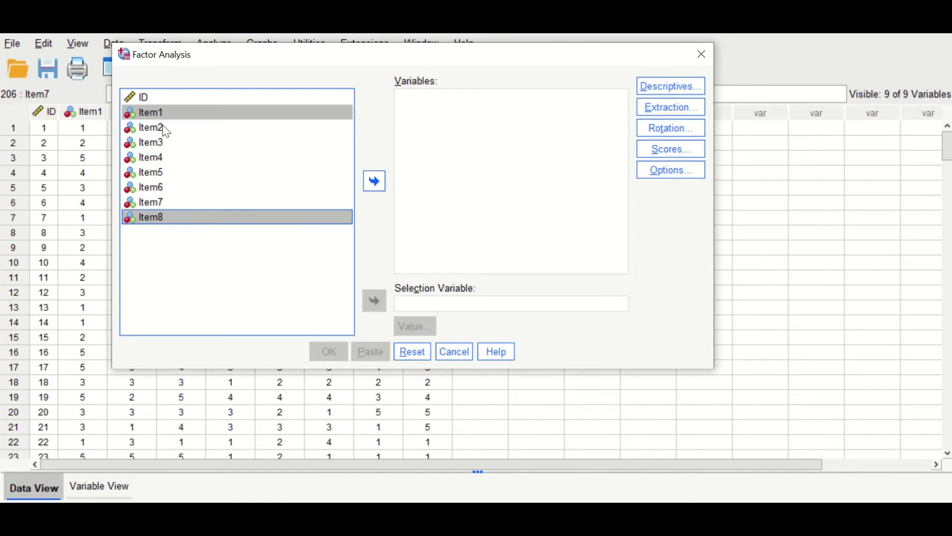
{"action": "left_click_drag", "start_coordinate": [152, 113], "coordinate": [151, 114]}
{"action": "left_click", "coordinate": [151, 113], "text": "shift"}
{"action": "left_click", "coordinate": [375, 182]}
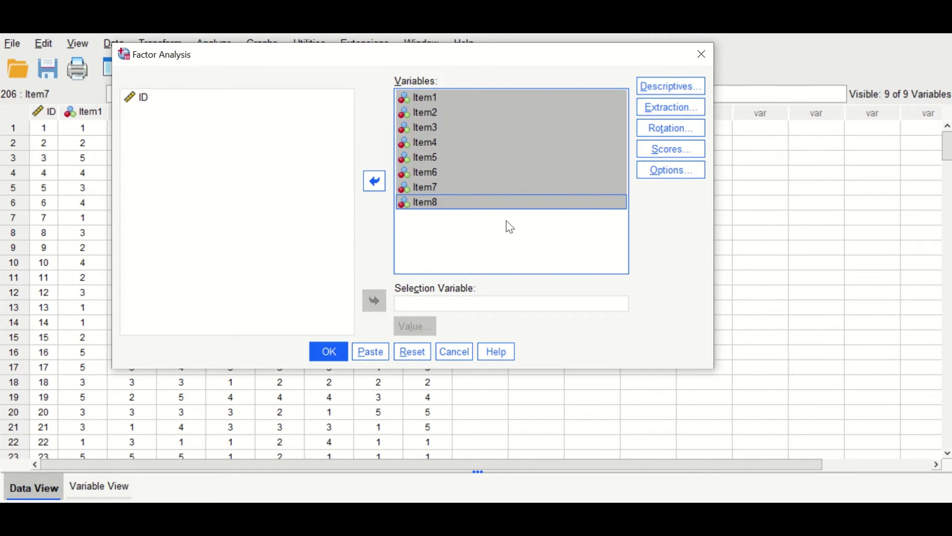
{"action": "left_click_drag", "start_coordinate": [586, 65], "coordinate": [537, 75]}
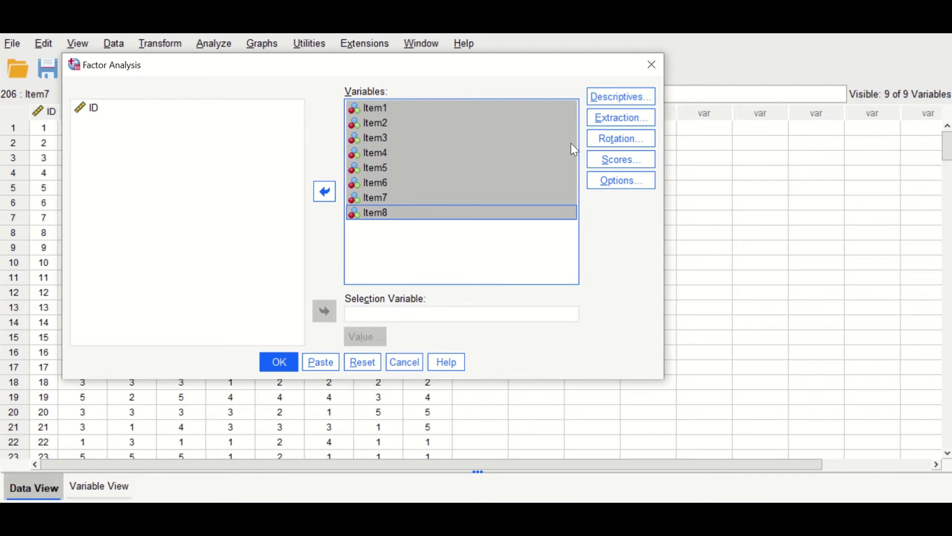
- Request univariate descriptives plus correlation coefficients, significance levels, determinant, and KMO and Bartlett's test of sphericity in the factor analysis descriptives
{"action": "left_click", "coordinate": [618, 99]}
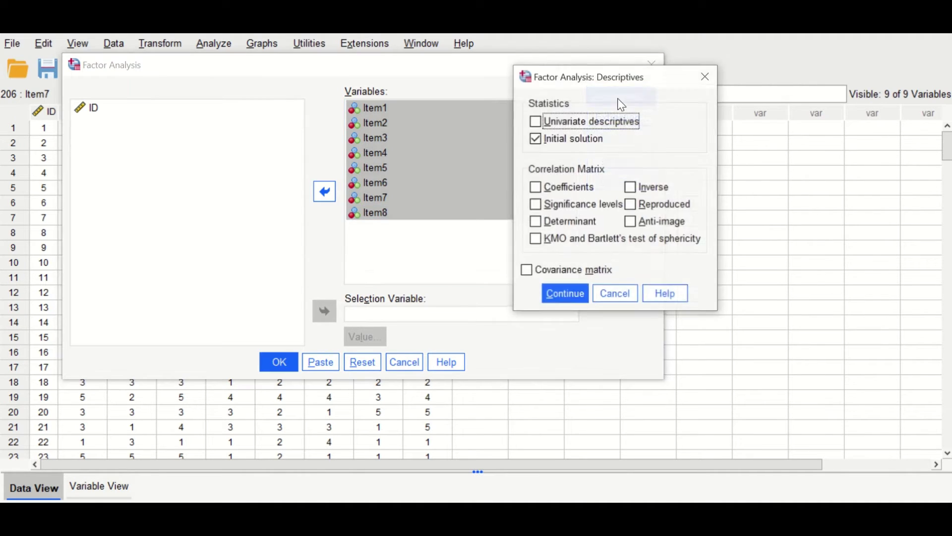
{"action": "left_click", "coordinate": [546, 125]}
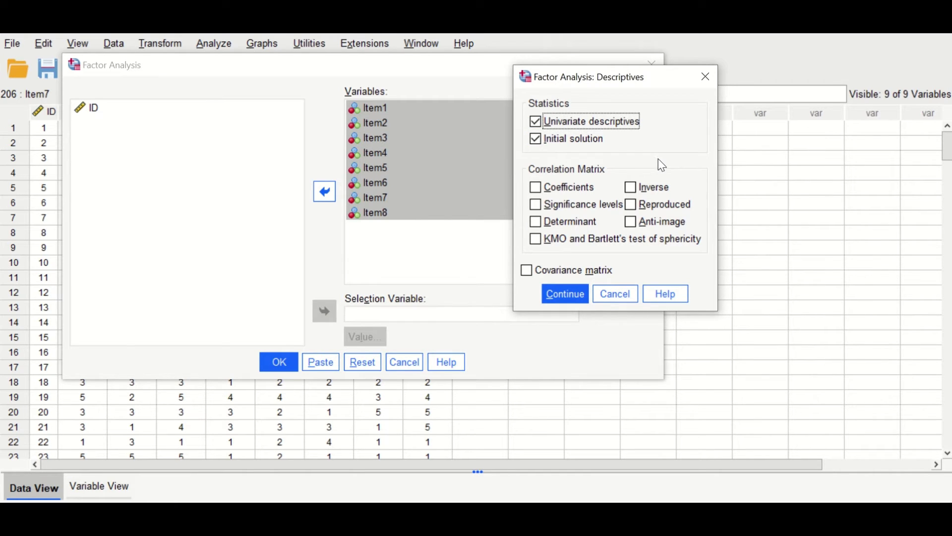
{"action": "left_click", "coordinate": [537, 187]}
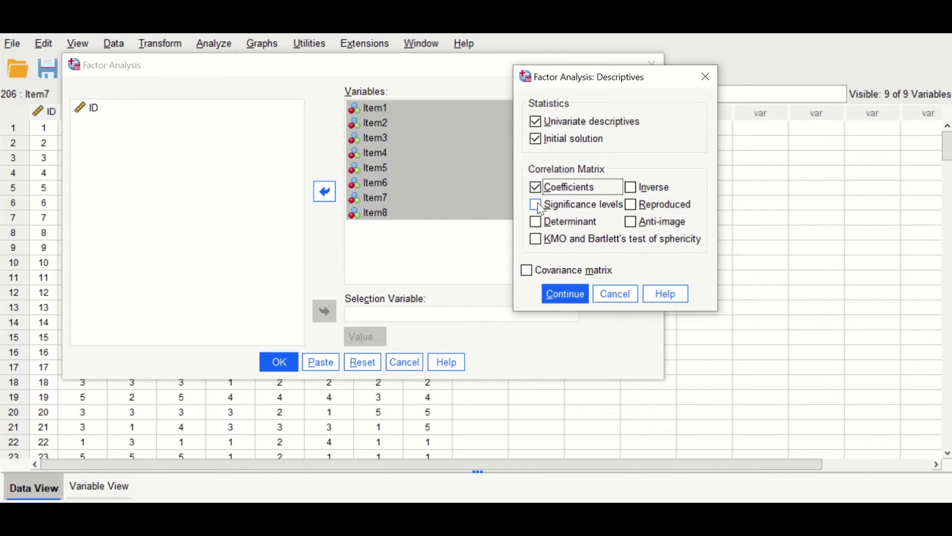
{"action": "left_click", "coordinate": [538, 205]}
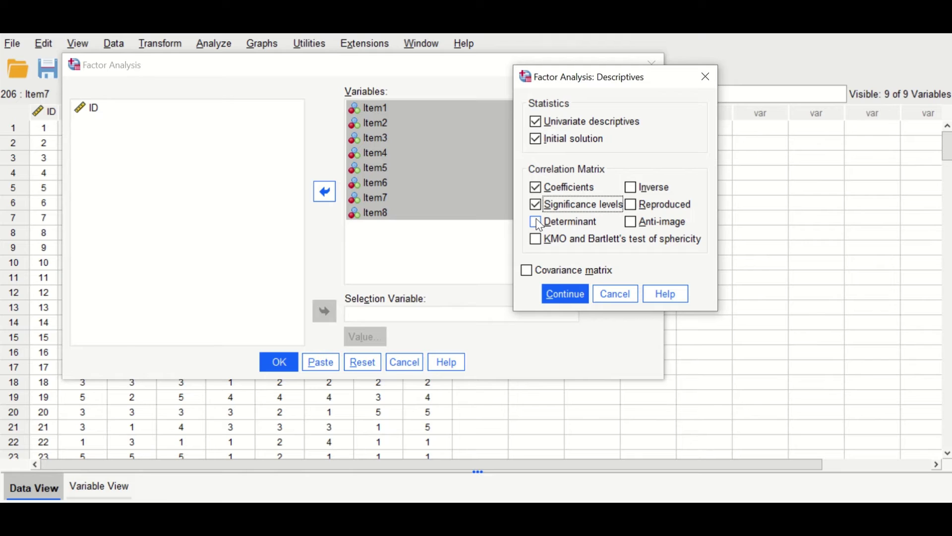
{"action": "left_click", "coordinate": [539, 223]}
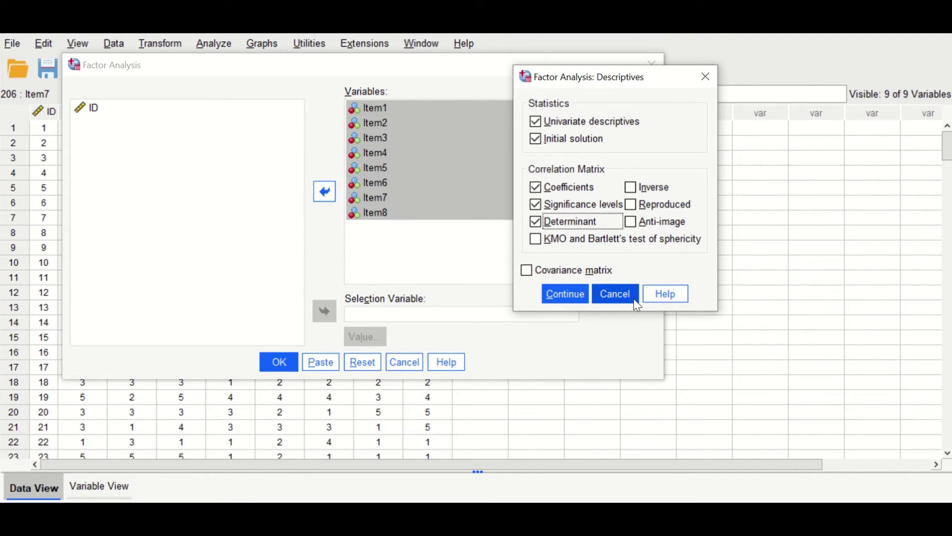
{"action": "left_click", "coordinate": [538, 242]}
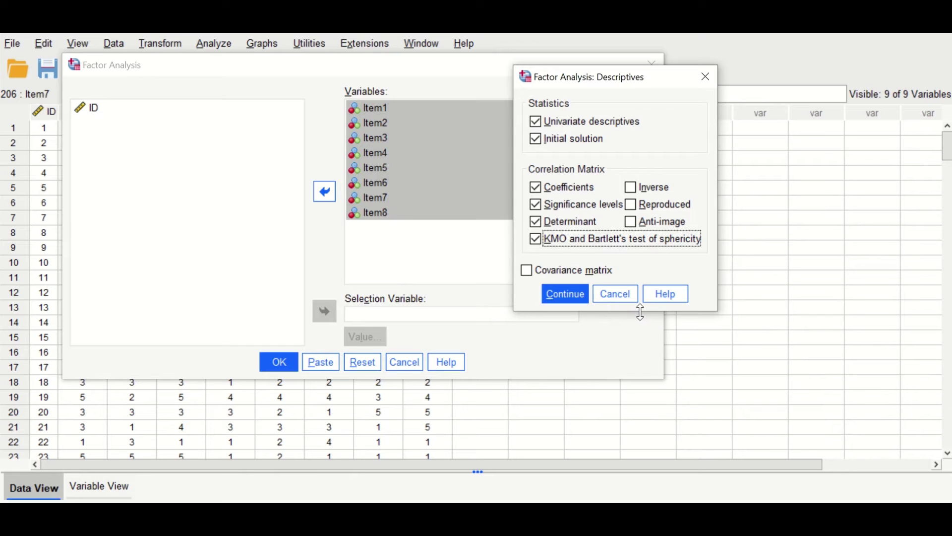
{"action": "left_click", "coordinate": [571, 300]}
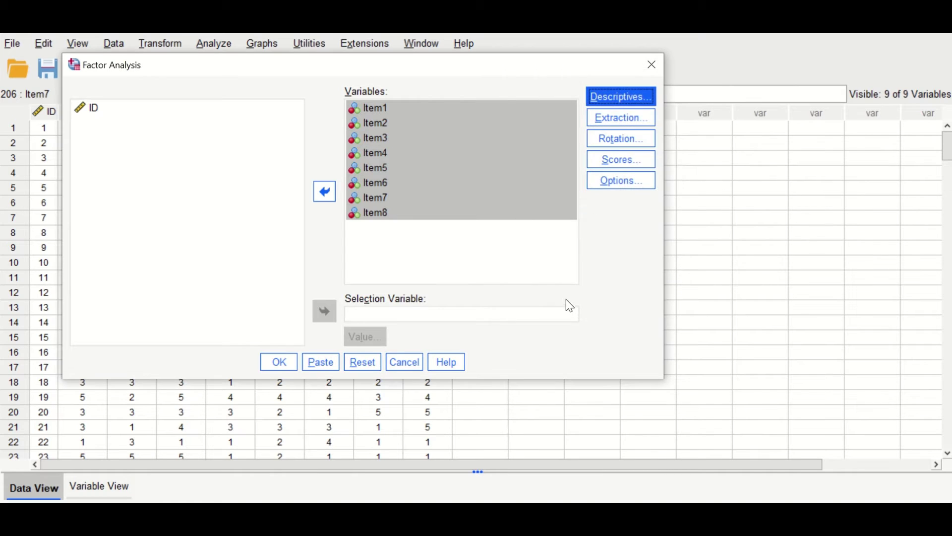
- Set the factor extraction method to Principal axis factoring and include a scree plot
{"action": "left_click", "coordinate": [610, 115]}
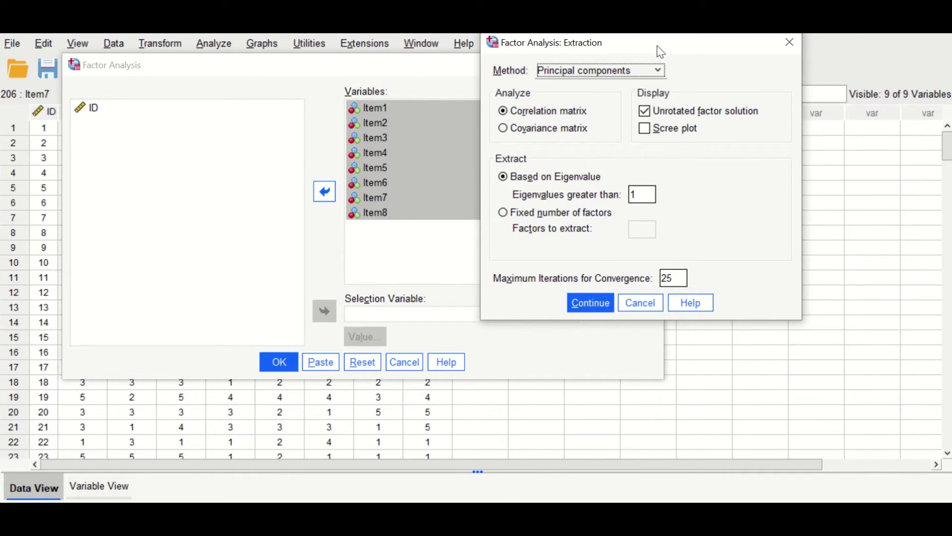
{"action": "left_click_drag", "start_coordinate": [654, 52], "coordinate": [522, 60]}
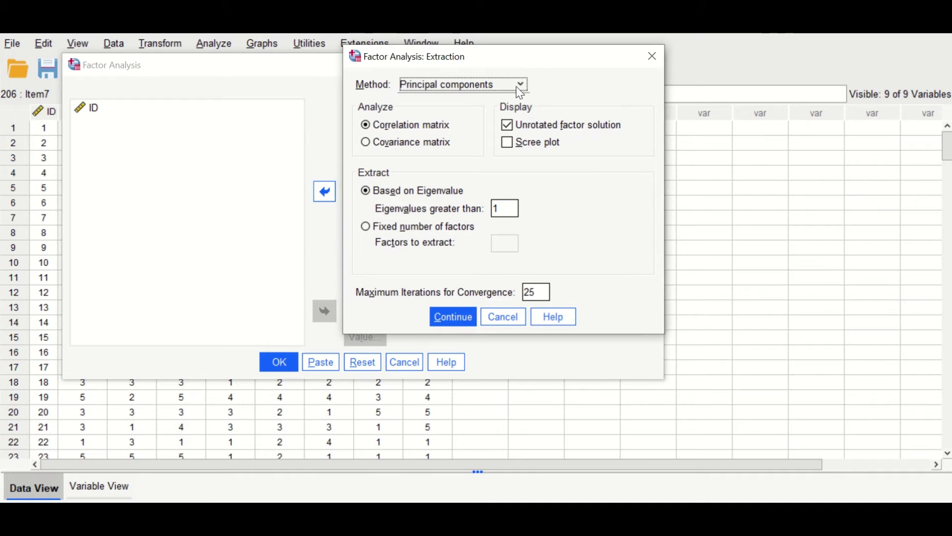
{"action": "left_click", "coordinate": [521, 85]}
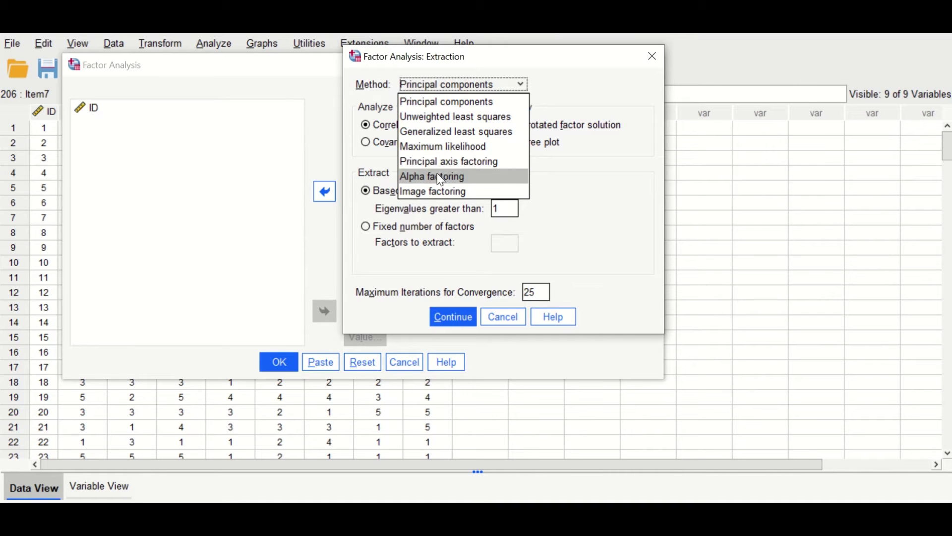
{"action": "left_click", "coordinate": [463, 165]}
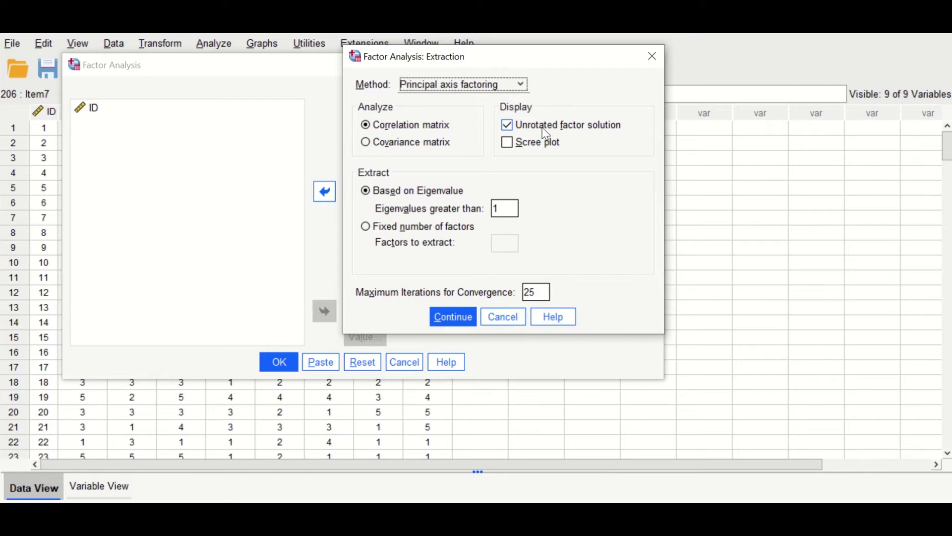
{"action": "left_click", "coordinate": [509, 144]}
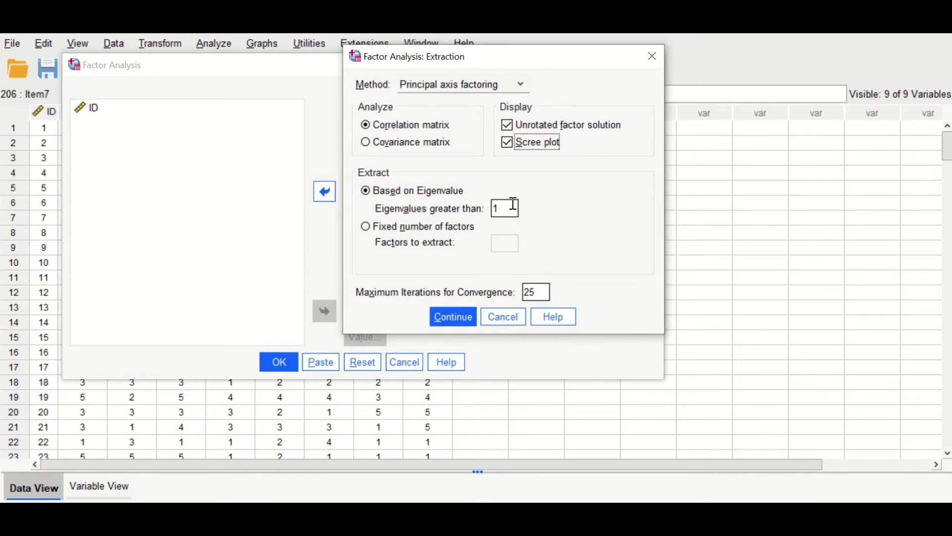
{"action": "double_click", "coordinate": [505, 209]}
{"action": "left_click", "coordinate": [366, 228]}
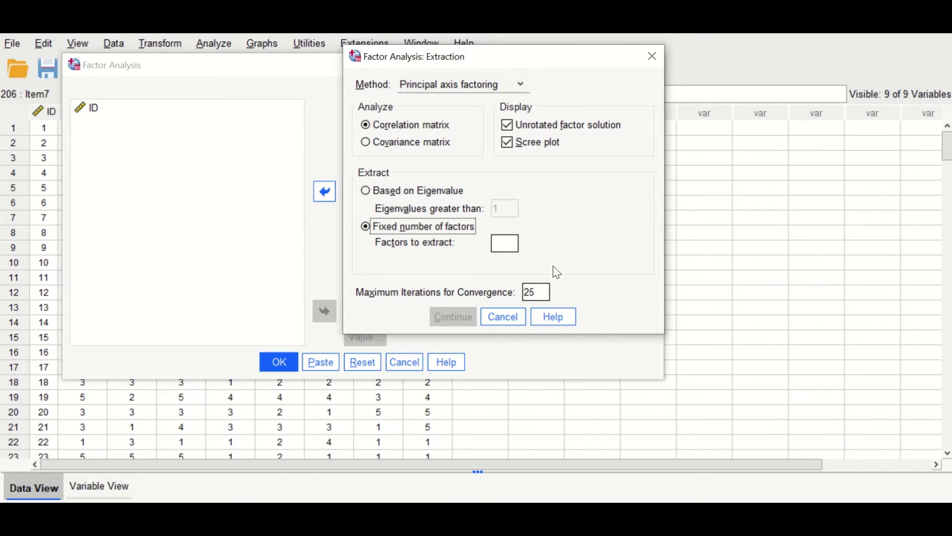
{"action": "left_click", "coordinate": [506, 244]}
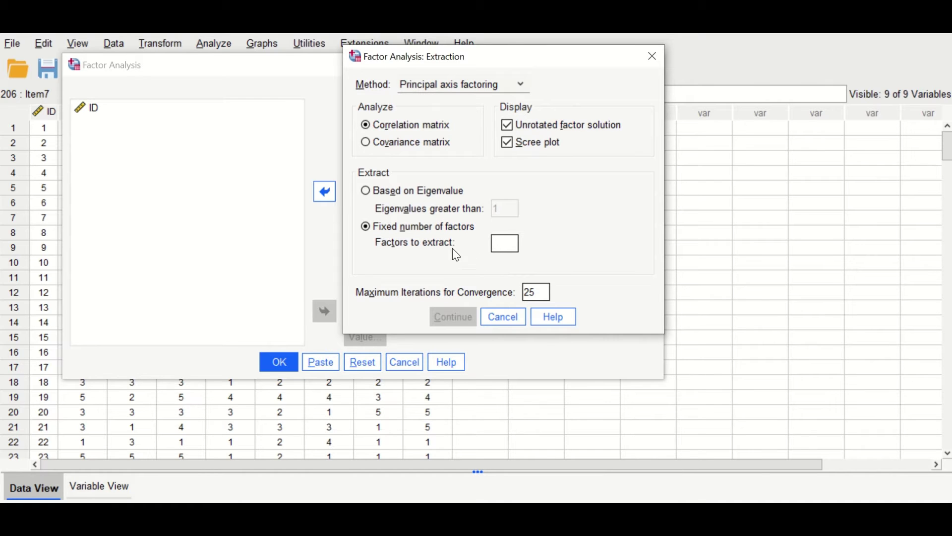
{"action": "left_click", "coordinate": [374, 192]}
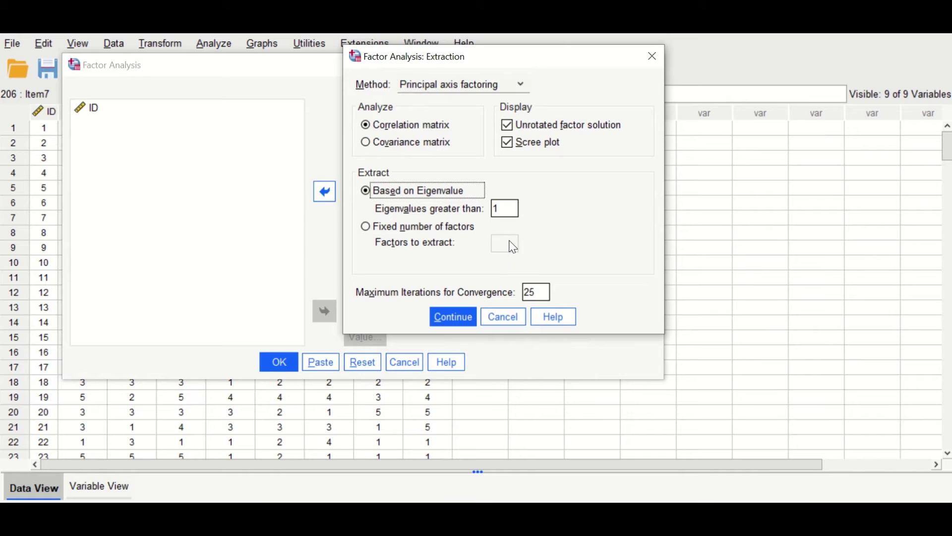
- Accept the extraction settings and set the factor rotation method to Direct Oblimin
{"action": "left_click", "coordinate": [453, 321]}
{"action": "left_click", "coordinate": [624, 140]}
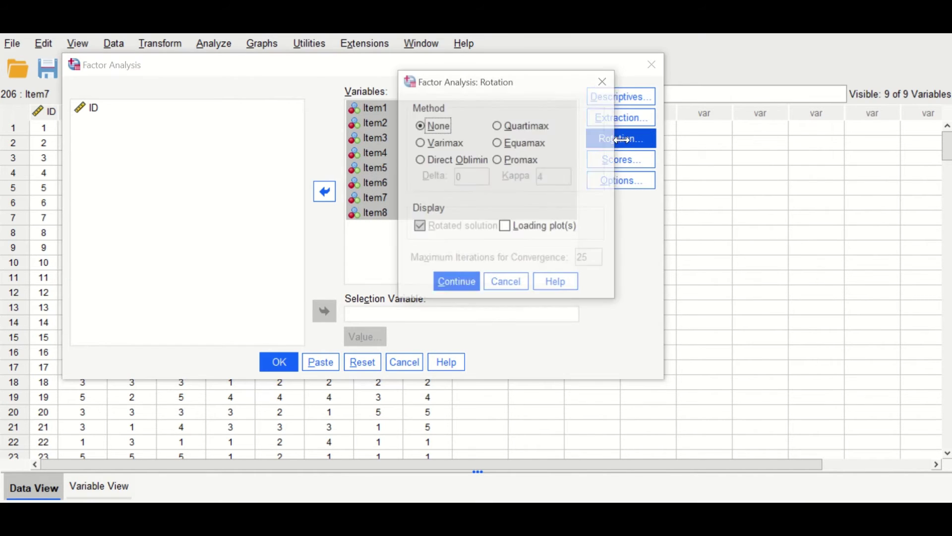
{"action": "left_click_drag", "start_coordinate": [508, 81], "coordinate": [455, 80]}
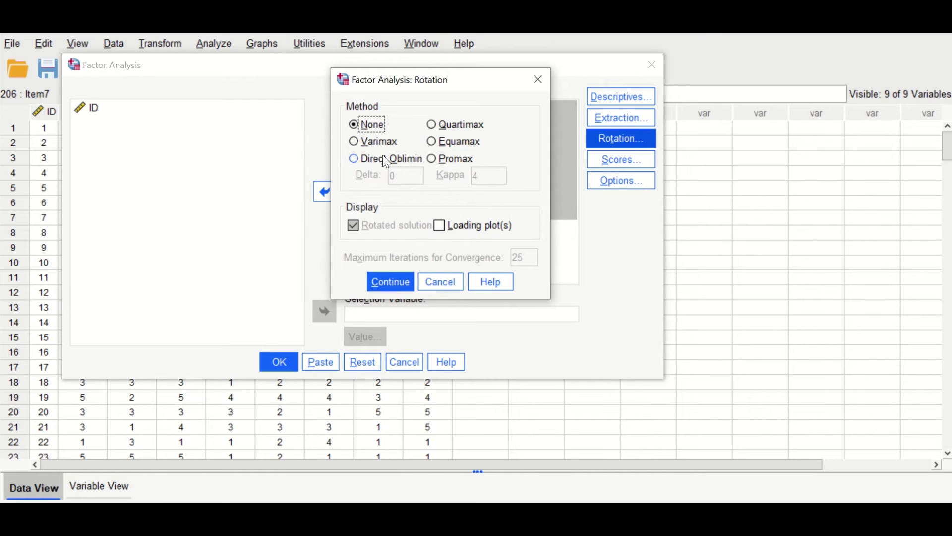
{"action": "left_click", "coordinate": [354, 159]}
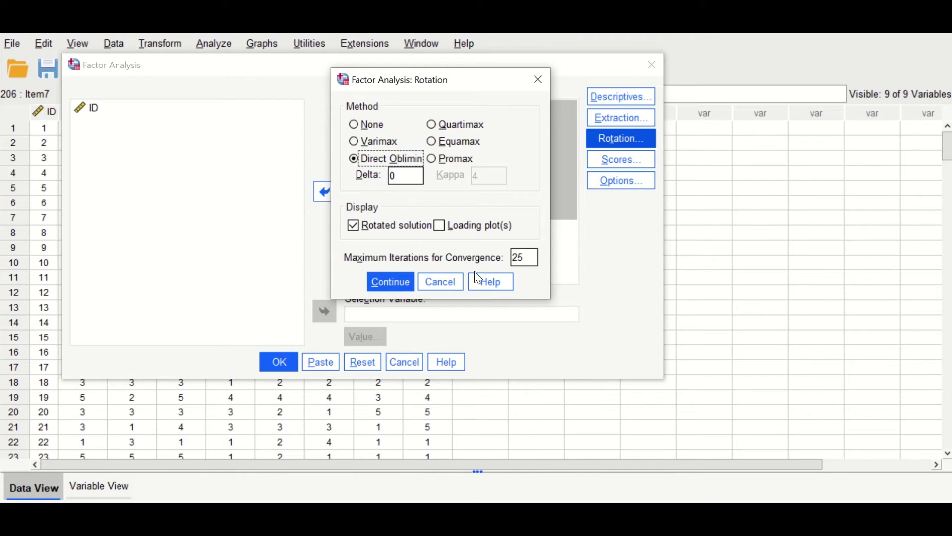
{"action": "left_click", "coordinate": [376, 284]}
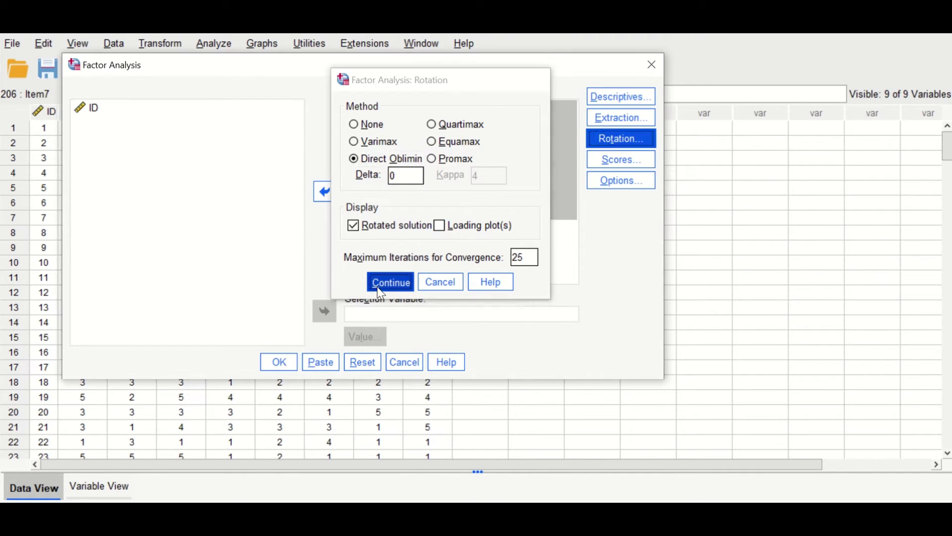
- Accept the factor scores settings, and set the coefficient display to be sorted by size with absolute values below .3 suppressed
{"action": "left_click", "coordinate": [651, 165]}
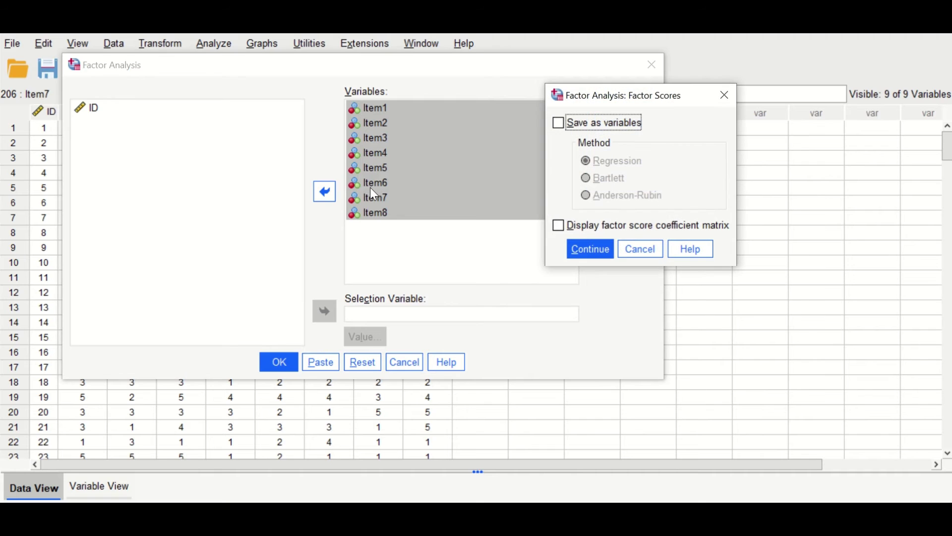
{"action": "left_click", "coordinate": [583, 255]}
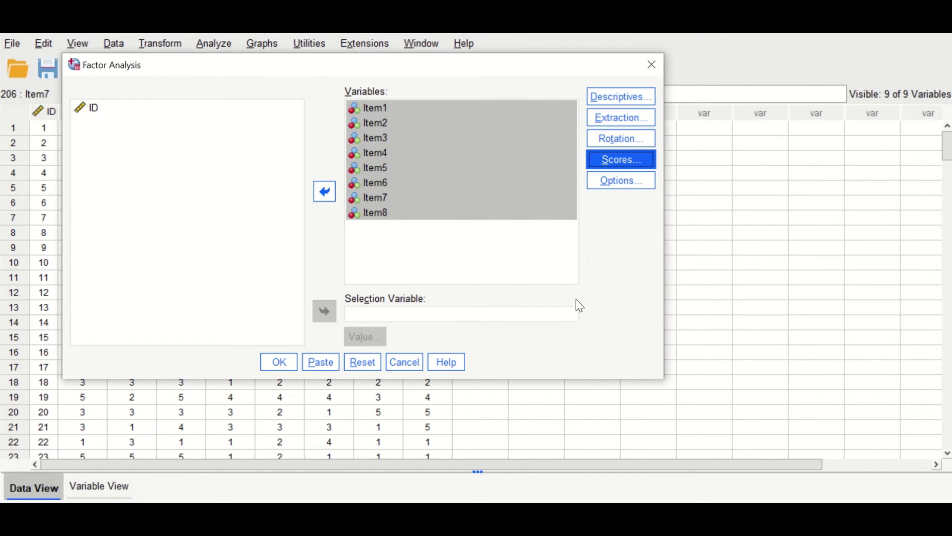
{"action": "left_click", "coordinate": [605, 185]}
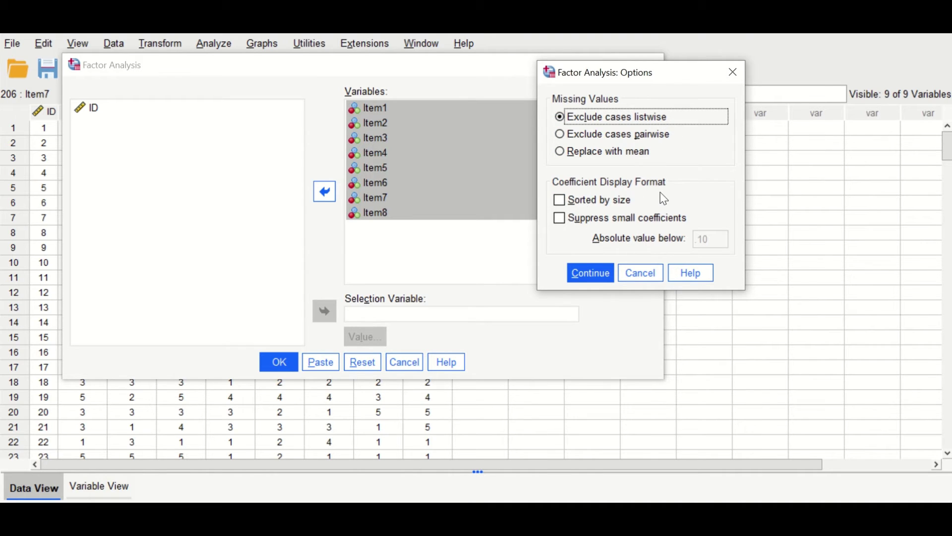
{"action": "left_click", "coordinate": [561, 204]}
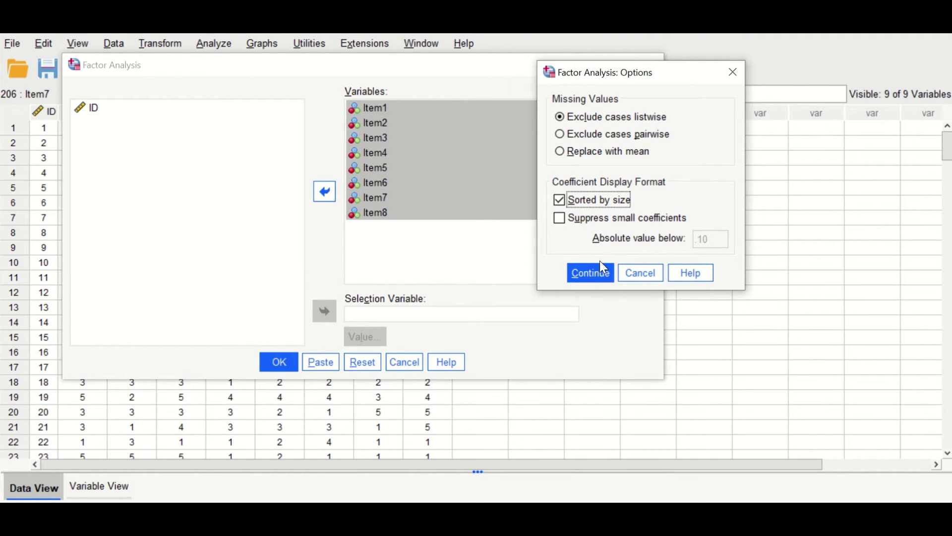
{"action": "left_click", "coordinate": [560, 220]}
{"action": "left_click", "coordinate": [699, 239]}
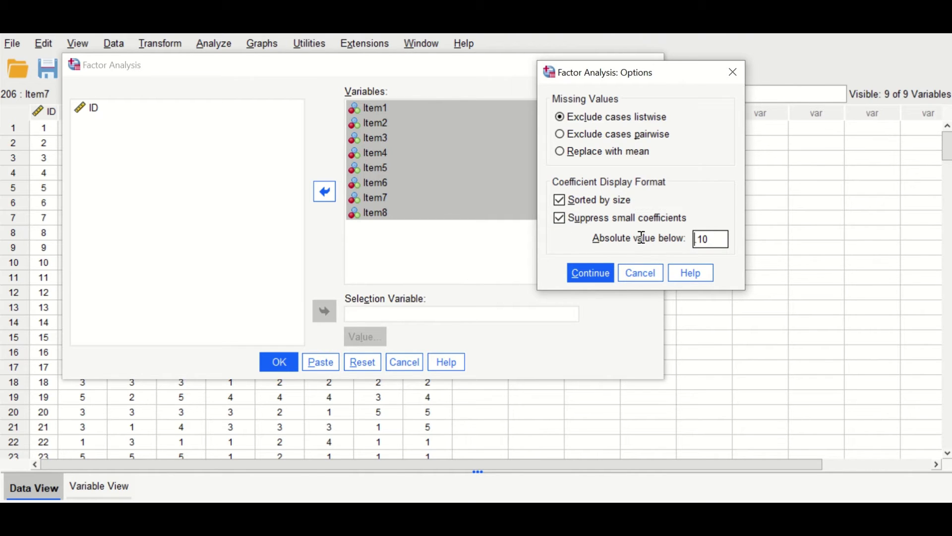
{"action": "left_click_drag", "start_coordinate": [693, 243], "coordinate": [704, 242]}
{"action": "key", "text": "BackSpace"}
{"action": "type", "text": "3"}
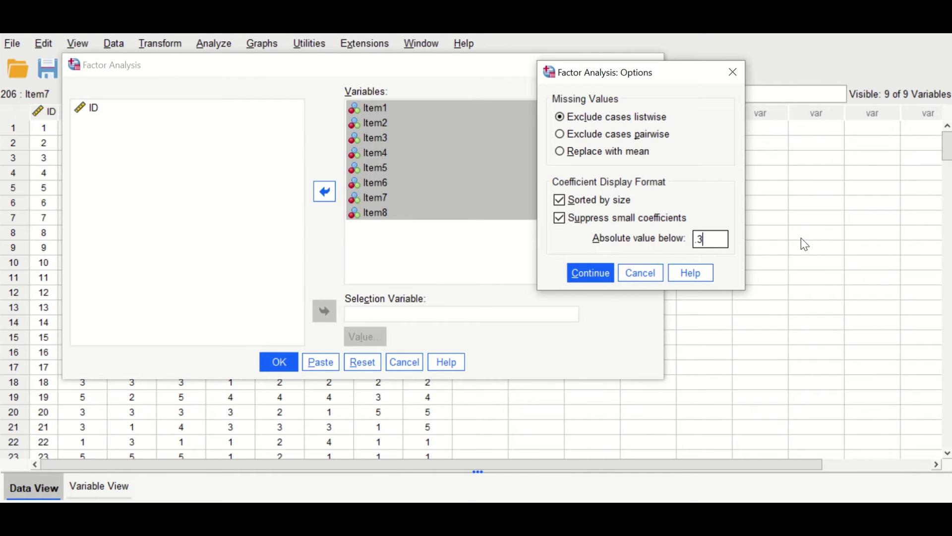
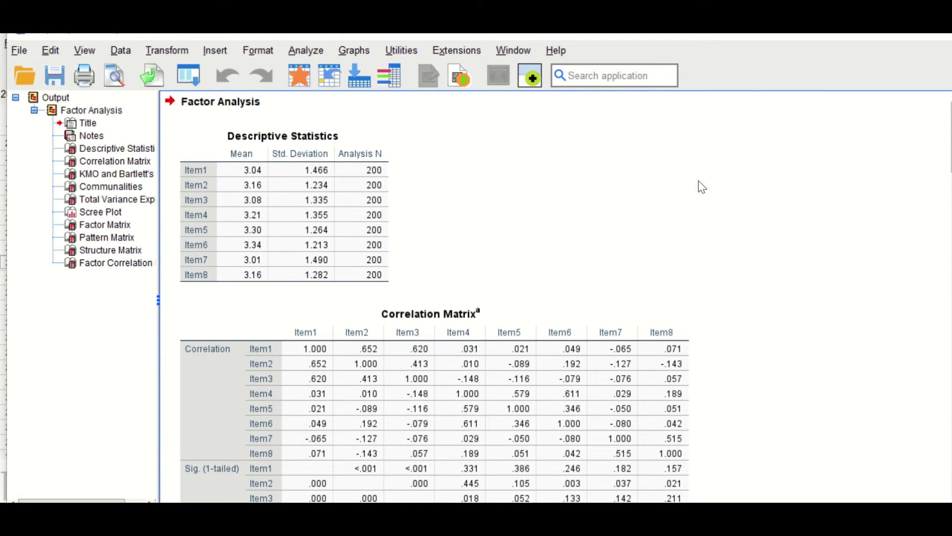
- Examine the item correlation matrix, its one-tailed significance levels and the determinant in the factor analysis output
{"action": "scroll", "coordinate": [707, 193], "scroll_direction": "down", "scroll_amount": 5}
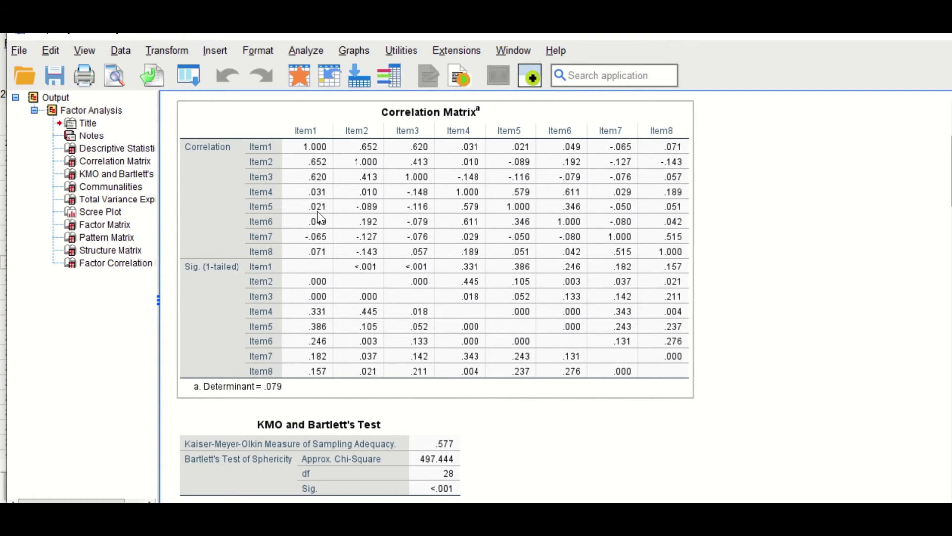
{"action": "left_click", "coordinate": [926, 237]}
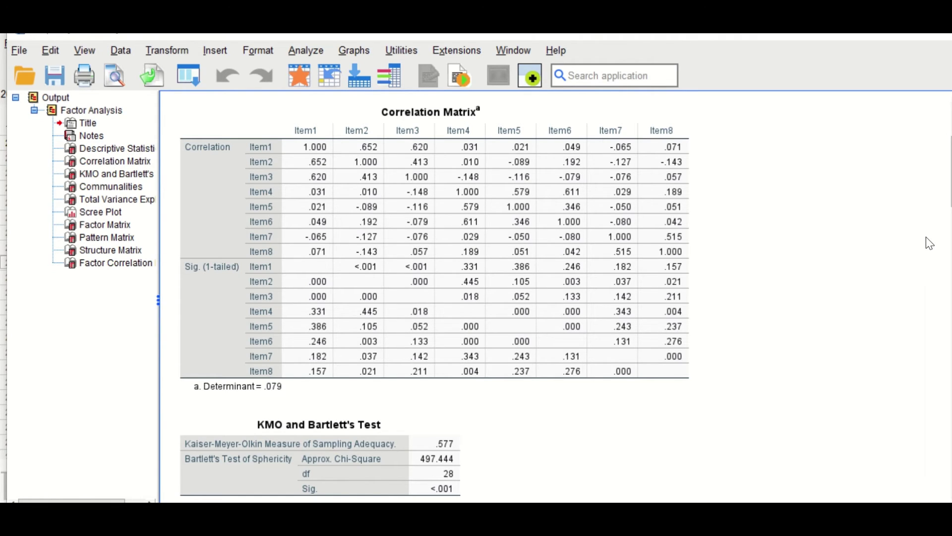
{"action": "left_click", "coordinate": [419, 240]}
{"action": "scroll", "coordinate": [769, 242], "scroll_direction": "down", "scroll_amount": 3}
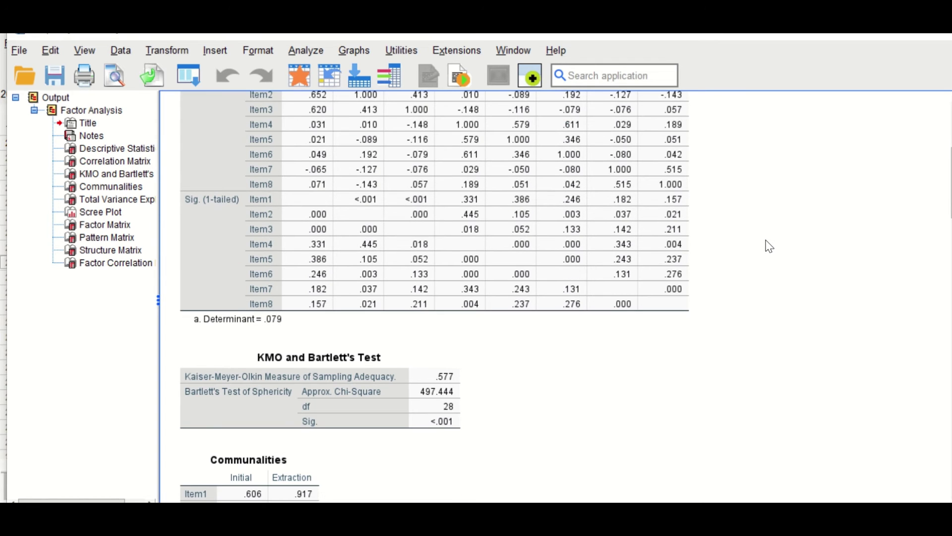
- Examine the KMO and Bartlett's Test table for sampling adequacy and the significance of Bartlett's test of sphericity
{"action": "scroll", "coordinate": [606, 308], "scroll_direction": "down", "scroll_amount": 3}
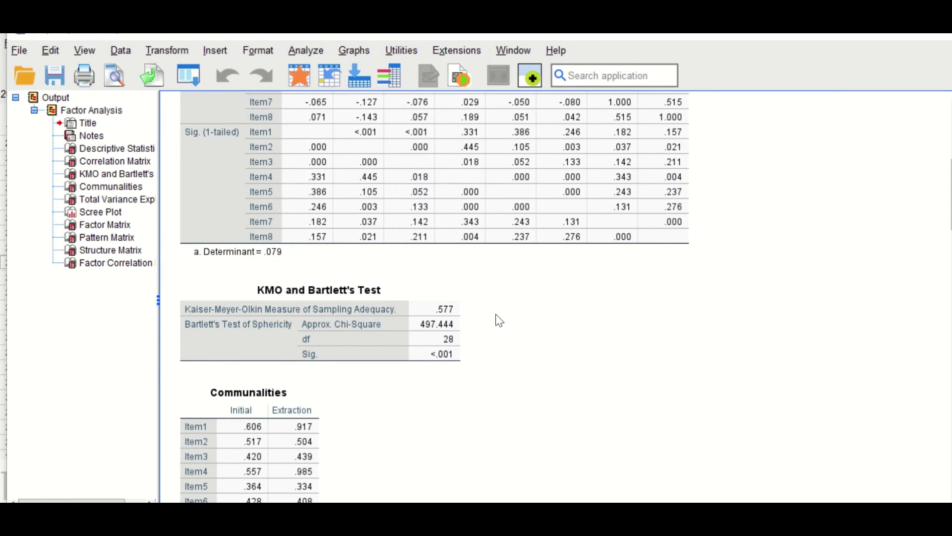
{"action": "left_click", "coordinate": [405, 317]}
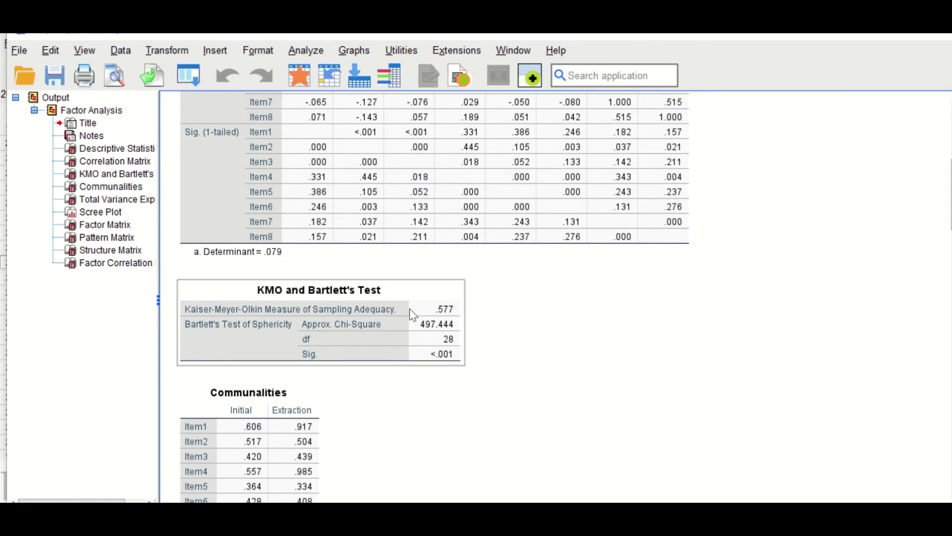
{"action": "left_click", "coordinate": [477, 329]}
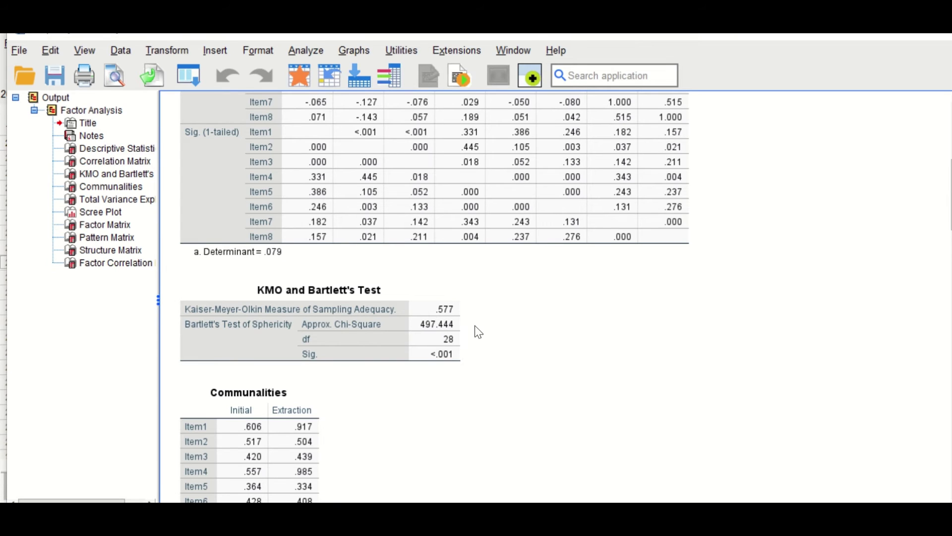
{"action": "left_click", "coordinate": [432, 308]}
{"action": "left_click", "coordinate": [508, 311]}
{"action": "left_click", "coordinate": [451, 310]}
{"action": "left_click", "coordinate": [541, 305]}
{"action": "left_click", "coordinate": [224, 325]}
{"action": "left_click", "coordinate": [174, 340]}
{"action": "left_click", "coordinate": [266, 325]}
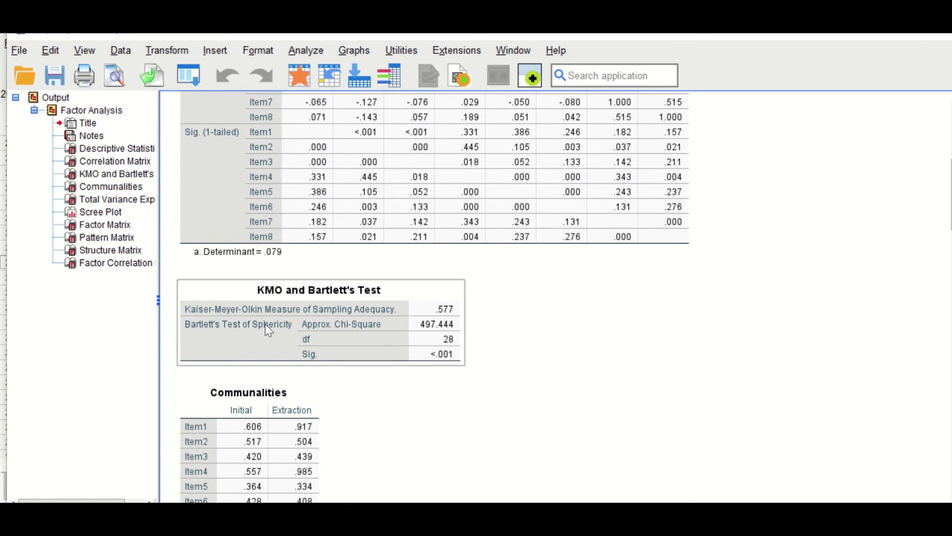
{"action": "left_click", "coordinate": [355, 394]}
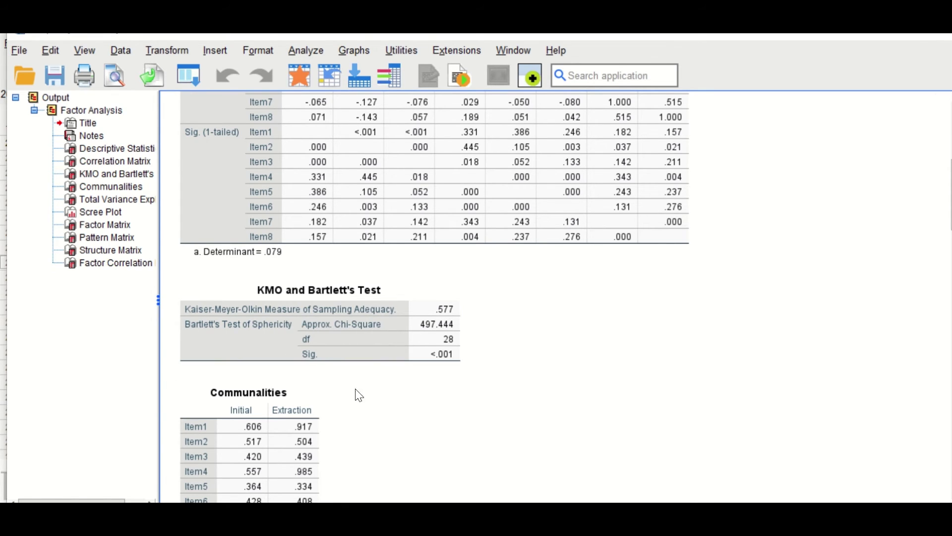
{"action": "left_click", "coordinate": [398, 310]}
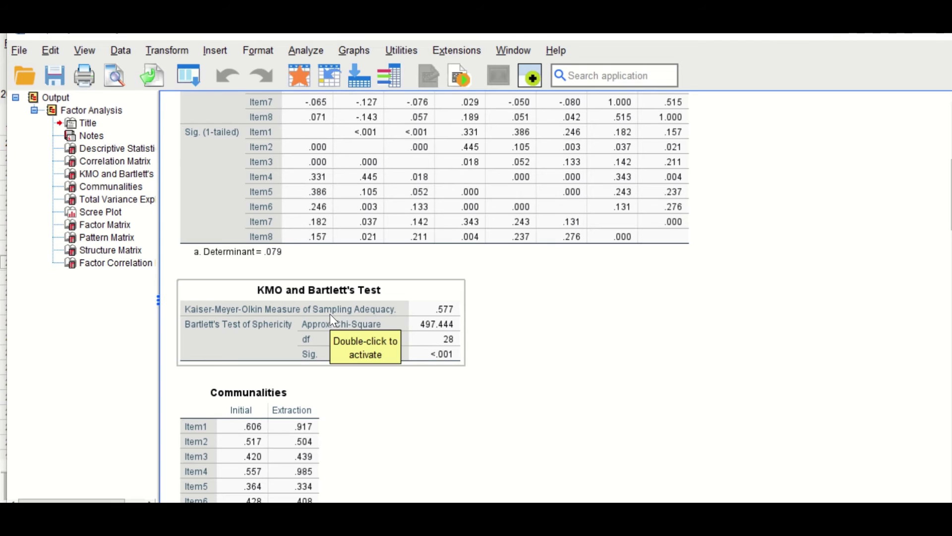
{"action": "left_click", "coordinate": [470, 353]}
{"action": "left_click", "coordinate": [430, 335]}
{"action": "left_click", "coordinate": [410, 381]}
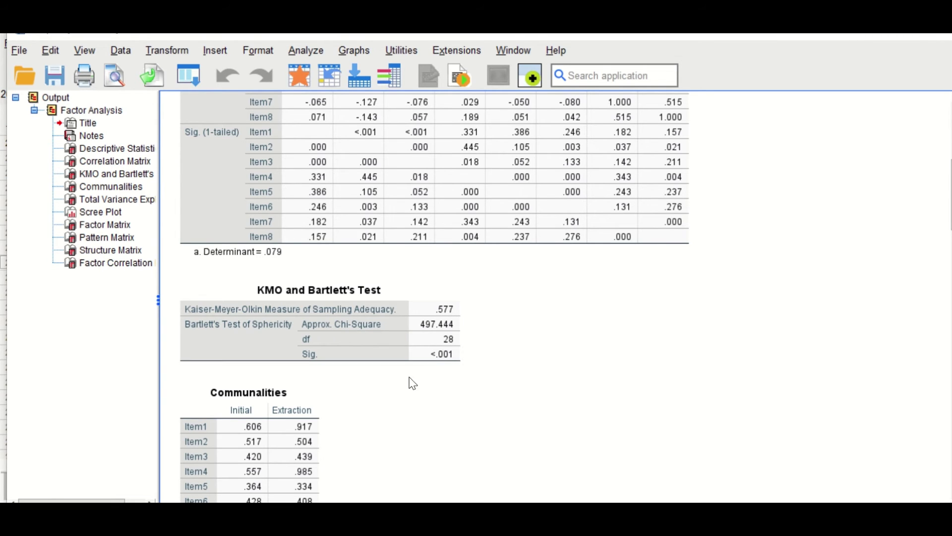
{"action": "left_click", "coordinate": [462, 359]}
{"action": "left_click", "coordinate": [496, 342]}
- Review the item communalities and the Total Variance Explained table with its eigenvalues and extraction sums of squared loadings
{"action": "scroll", "coordinate": [534, 361], "scroll_direction": "down", "scroll_amount": 3}
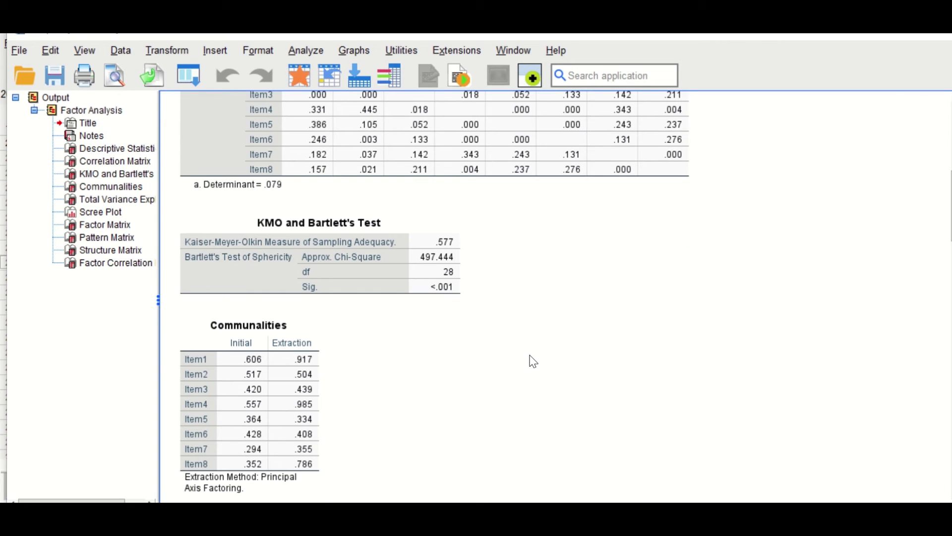
{"action": "scroll", "coordinate": [533, 361], "scroll_direction": "down", "scroll_amount": 3}
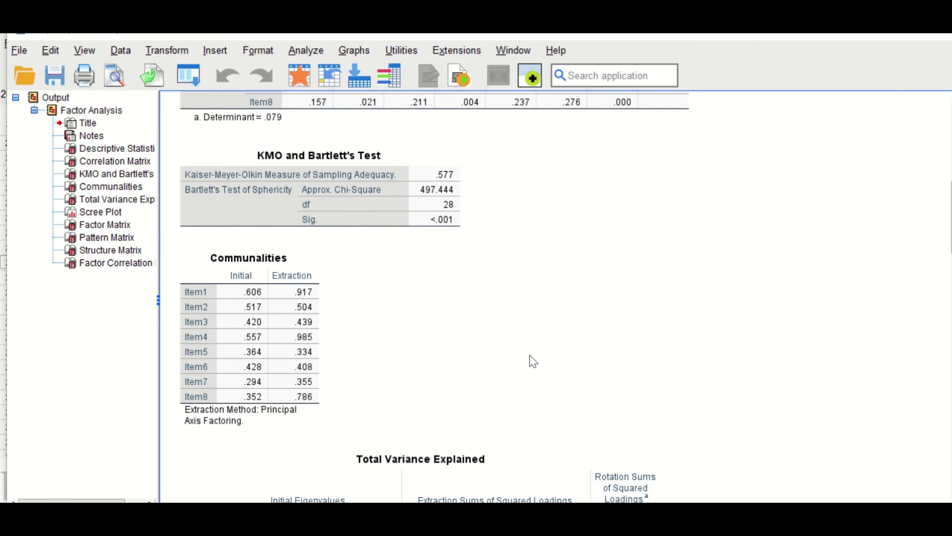
{"action": "left_click", "coordinate": [272, 323]}
{"action": "left_click", "coordinate": [327, 299]}
{"action": "left_click", "coordinate": [294, 310]}
{"action": "scroll", "coordinate": [581, 231], "scroll_direction": "down", "scroll_amount": 3}
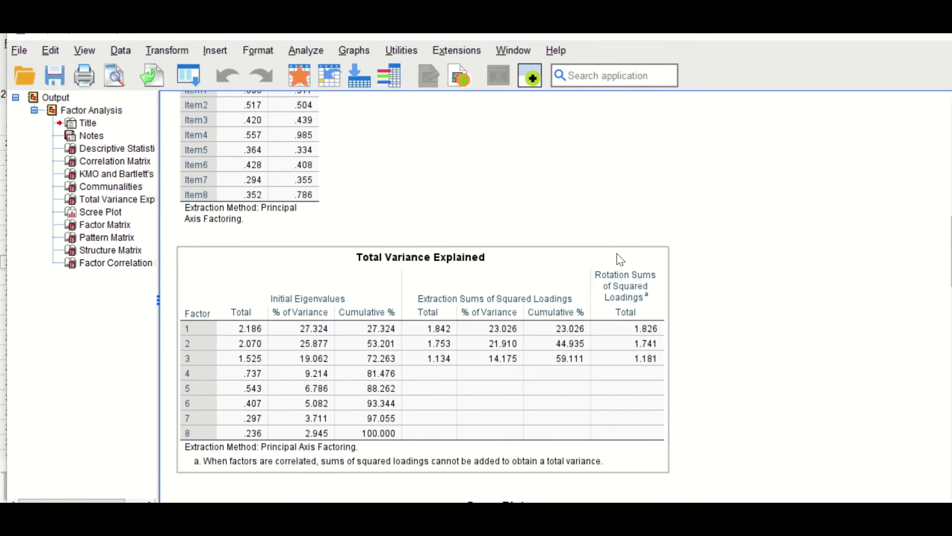
{"action": "scroll", "coordinate": [620, 259], "scroll_direction": "down", "scroll_amount": 1}
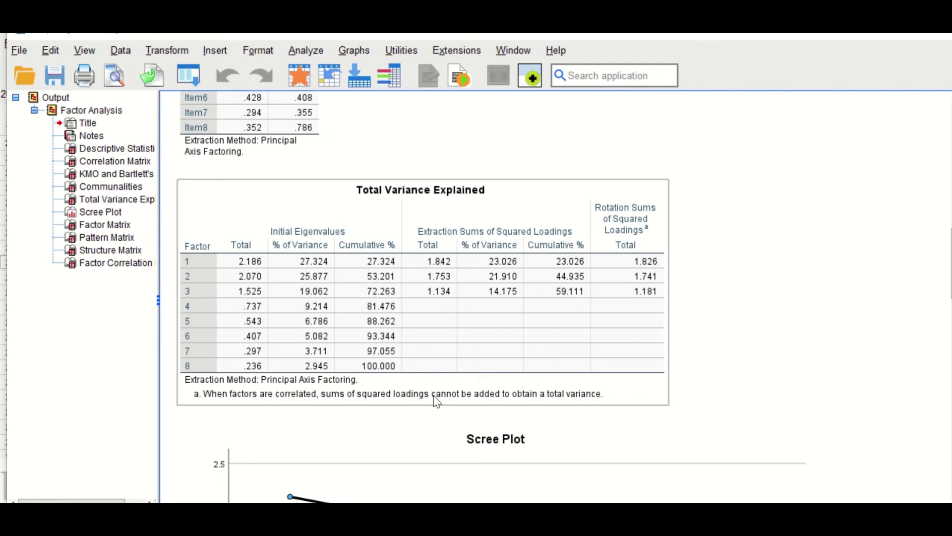
{"action": "left_click", "coordinate": [435, 414]}
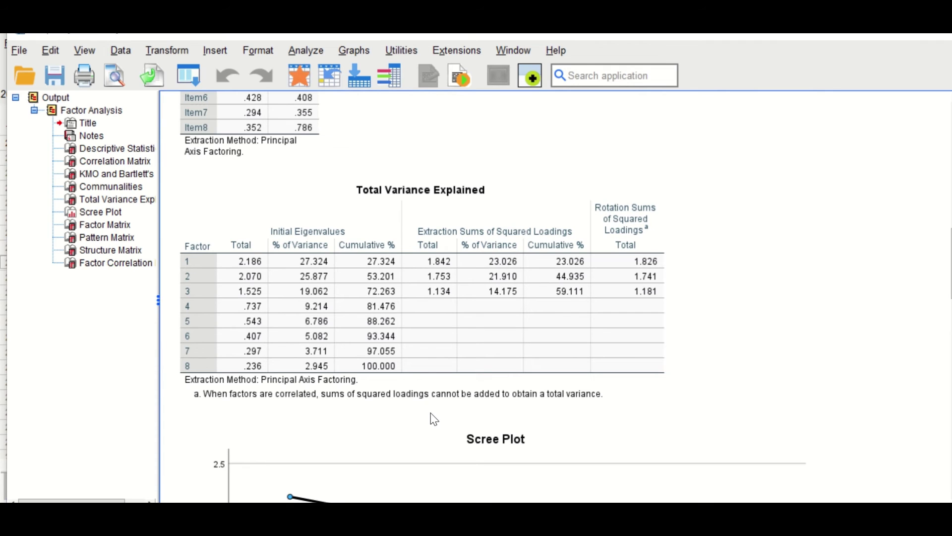
- Examine the scree plot of eigenvalues and the unrotated Factor Matrix
{"action": "scroll", "coordinate": [782, 301], "scroll_direction": "down", "scroll_amount": 5}
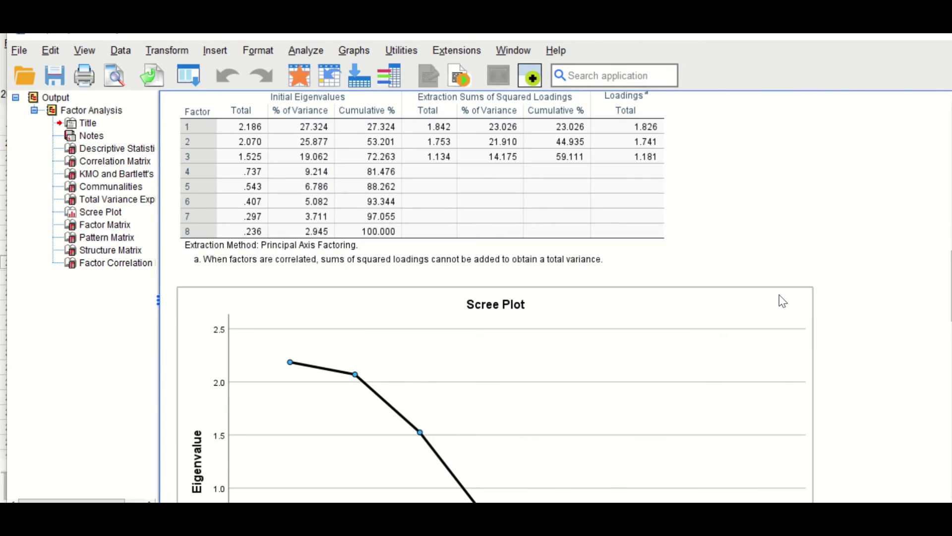
{"action": "scroll", "coordinate": [783, 301], "scroll_direction": "down", "scroll_amount": 2}
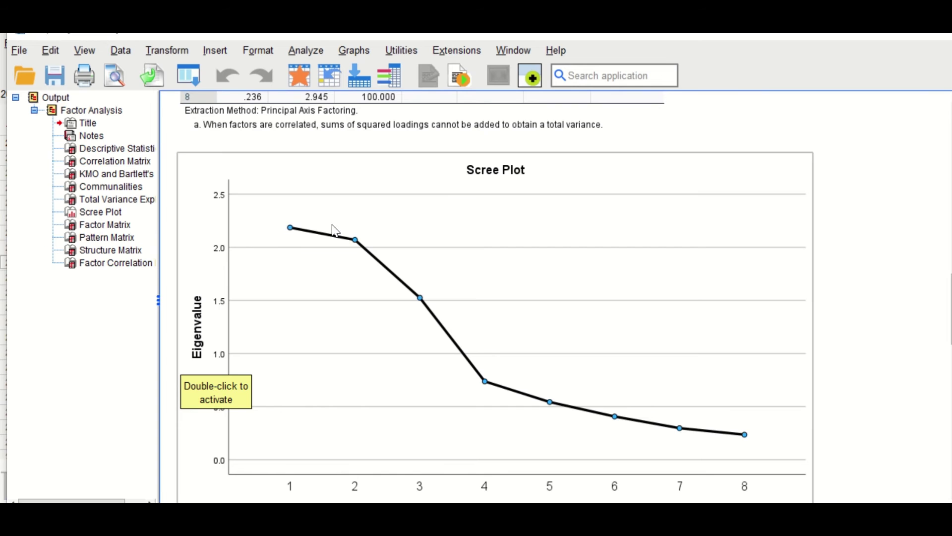
{"action": "scroll", "coordinate": [502, 325], "scroll_direction": "down", "scroll_amount": 3}
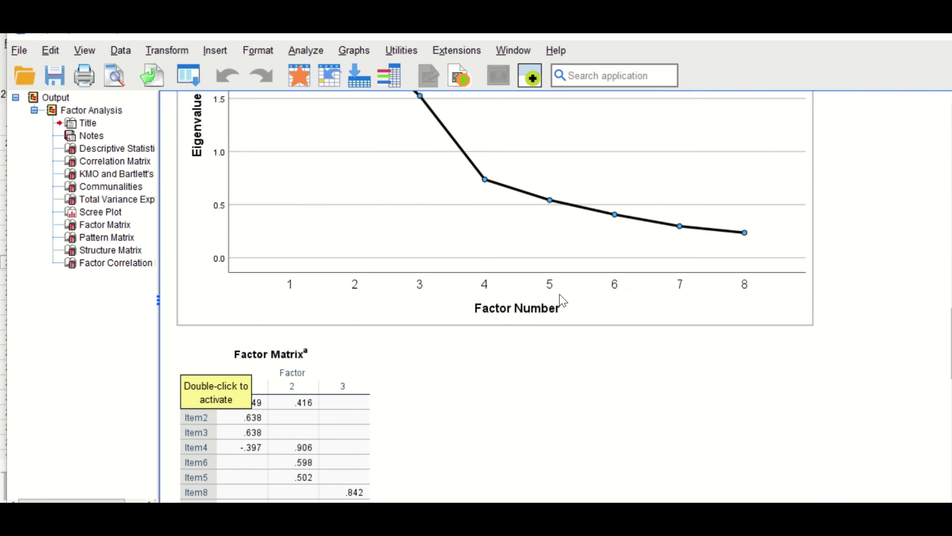
{"action": "scroll", "coordinate": [562, 300], "scroll_direction": "down", "scroll_amount": 1}
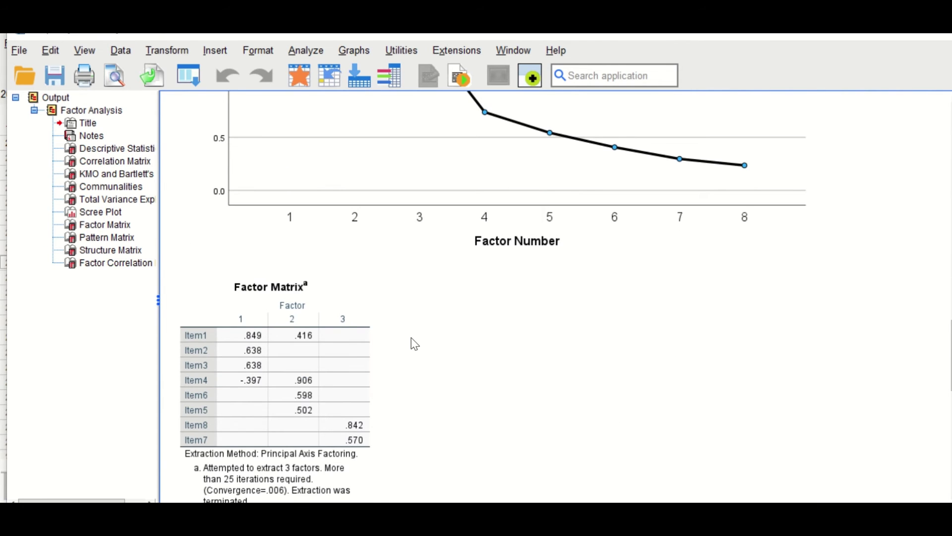
{"action": "scroll", "coordinate": [412, 342], "scroll_direction": "down", "scroll_amount": 1}
{"action": "left_click", "coordinate": [368, 258]}
{"action": "scroll", "coordinate": [367, 258], "scroll_direction": "down", "scroll_amount": 1}
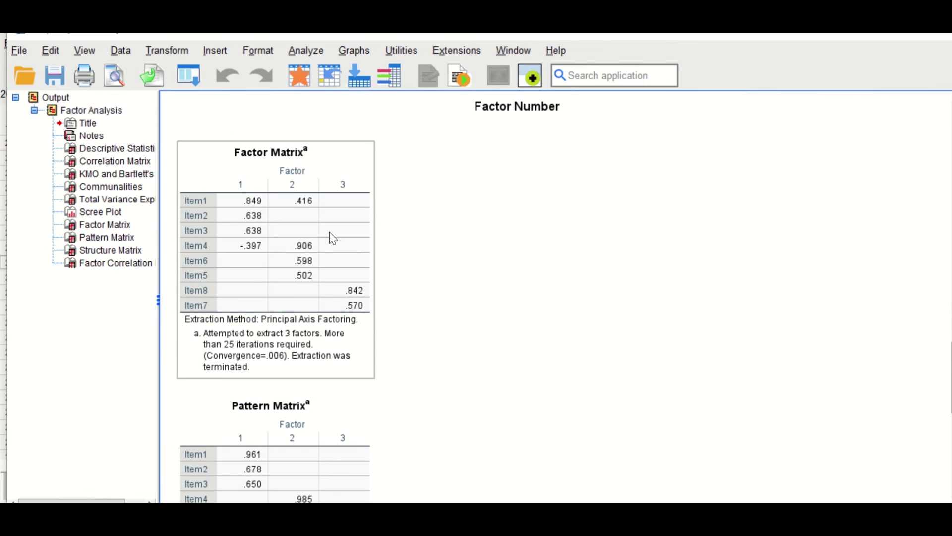
{"action": "left_click", "coordinate": [404, 300]}
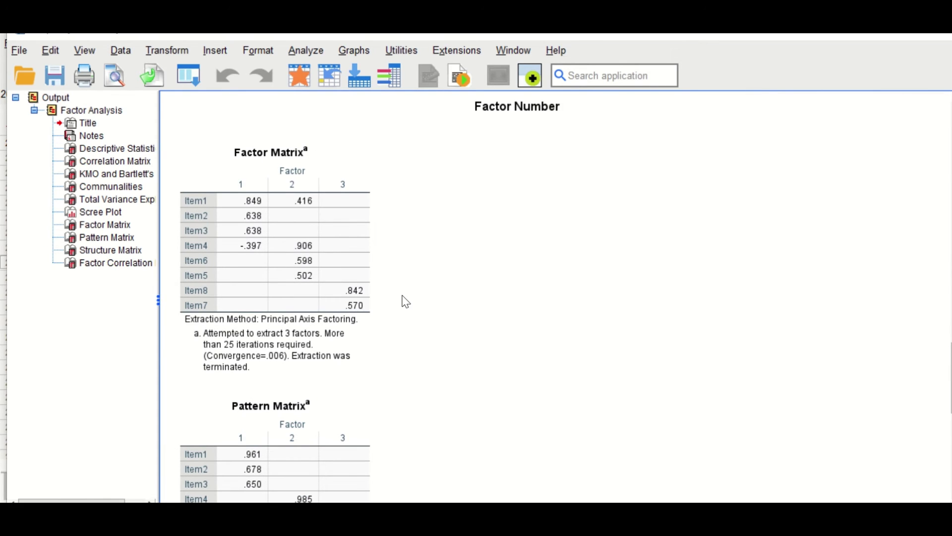
- Examine the Pattern Matrix to see which items load on each of the three factors
{"action": "scroll", "coordinate": [410, 317], "scroll_direction": "down", "scroll_amount": 2}
{"action": "scroll", "coordinate": [412, 318], "scroll_direction": "down", "scroll_amount": 1}
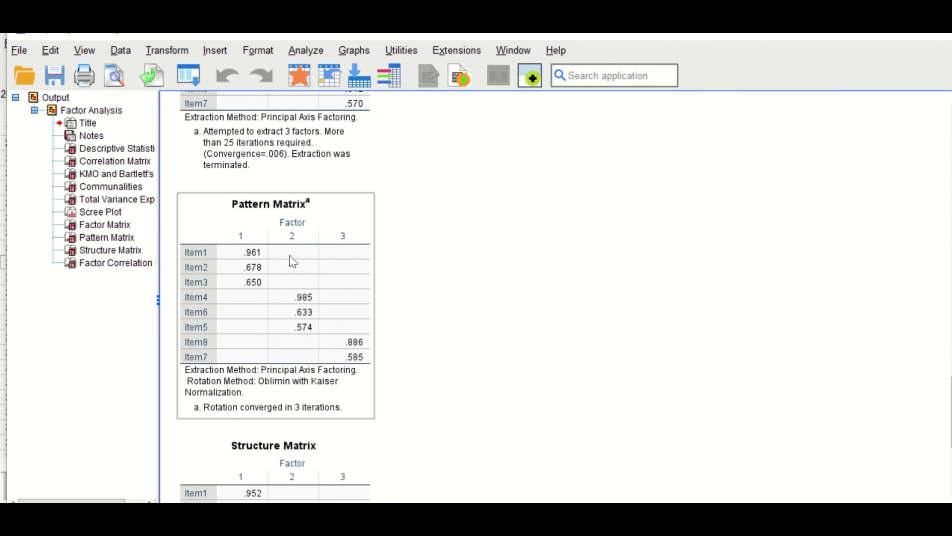
{"action": "left_click", "coordinate": [446, 211]}
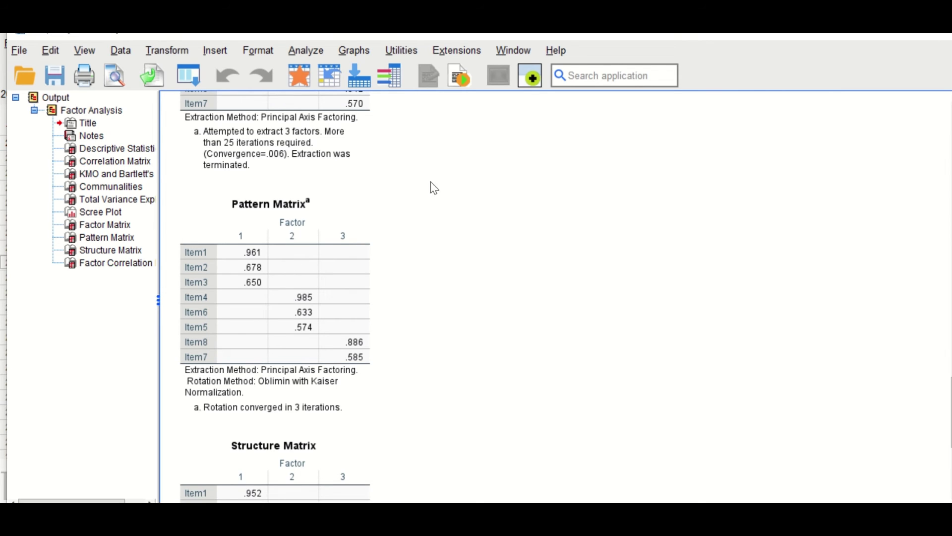
{"action": "left_click", "coordinate": [354, 198]}
{"action": "left_click", "coordinate": [475, 222]}
{"action": "left_click", "coordinate": [304, 271]}
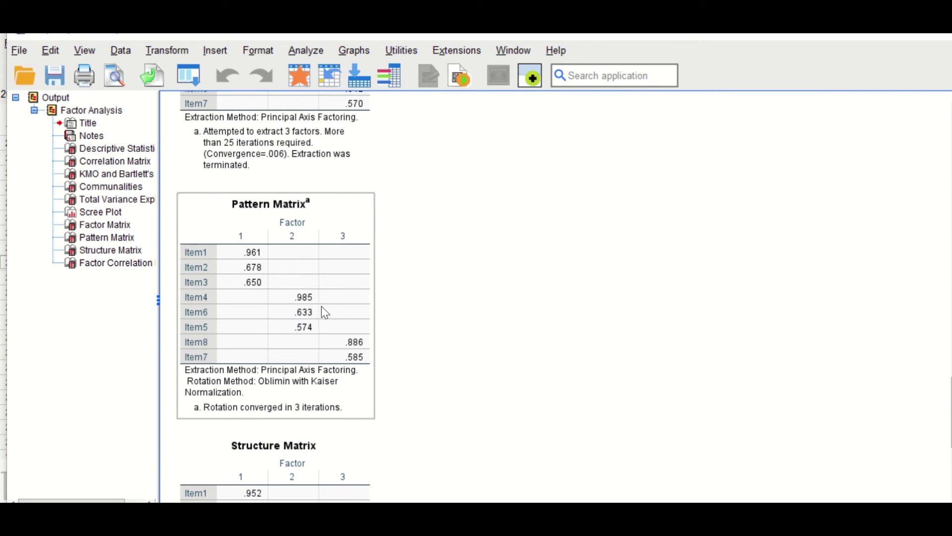
{"action": "left_click", "coordinate": [175, 306]}
{"action": "left_click", "coordinate": [249, 314]}
{"action": "left_click", "coordinate": [210, 331]}
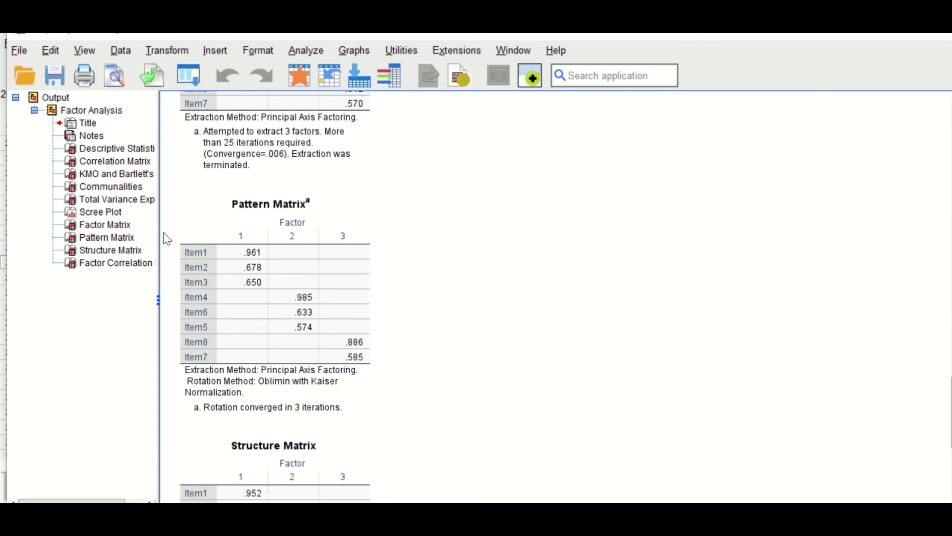
{"action": "left_click", "coordinate": [225, 296]}
- Review the Structure Matrix and check the correlations between factors in the Factor Correlation Matrix
{"action": "scroll", "coordinate": [649, 370], "scroll_direction": "down", "scroll_amount": 3}
{"action": "scroll", "coordinate": [668, 321], "scroll_direction": "down", "scroll_amount": 3}
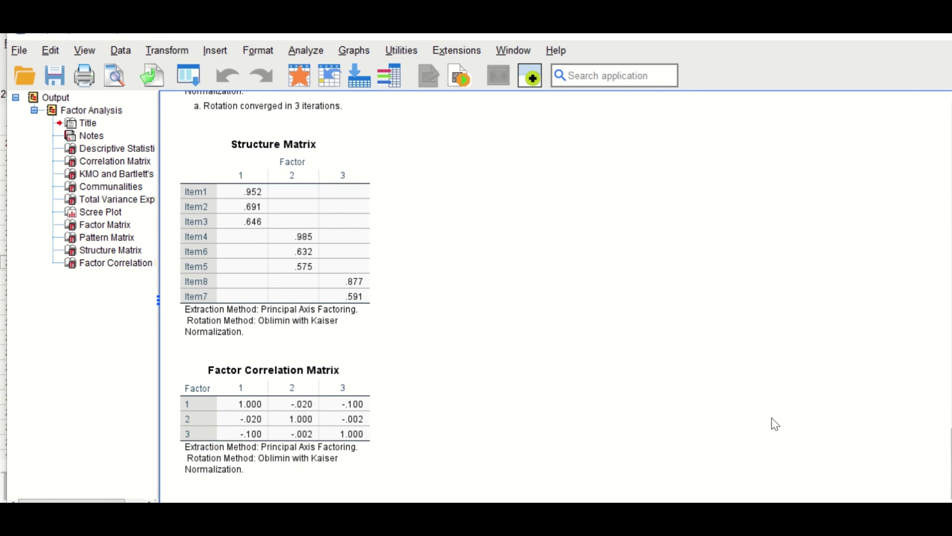
{"action": "left_click", "coordinate": [266, 376]}
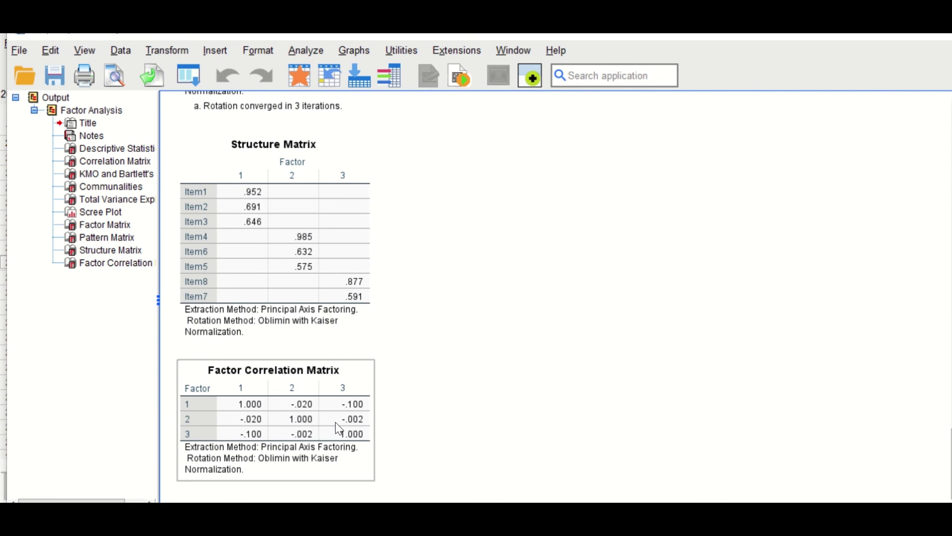
- Rerun the factor analysis on Item1 to Item8 with the rotation method set to Varimax
{"action": "left_click", "coordinate": [198, 75]}
{"action": "left_click", "coordinate": [199, 103]}
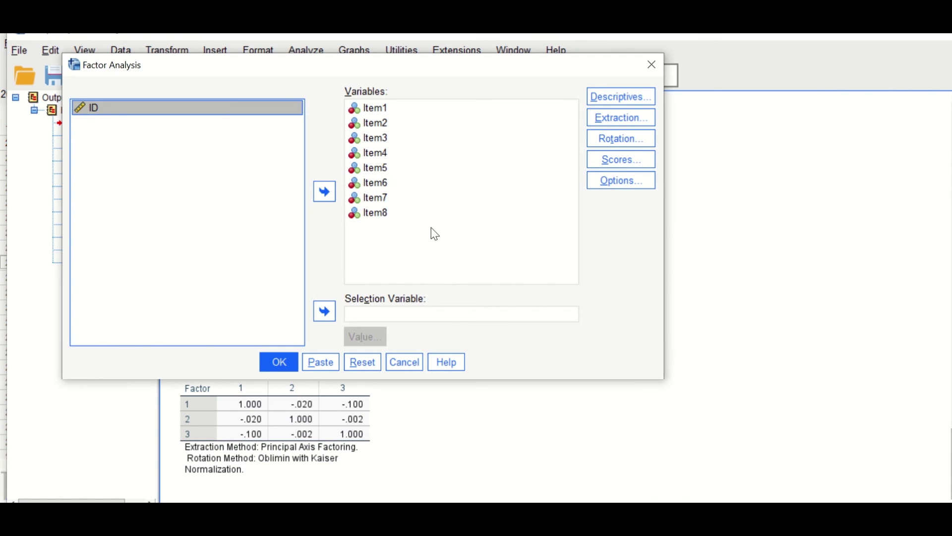
{"action": "left_click", "coordinate": [632, 123]}
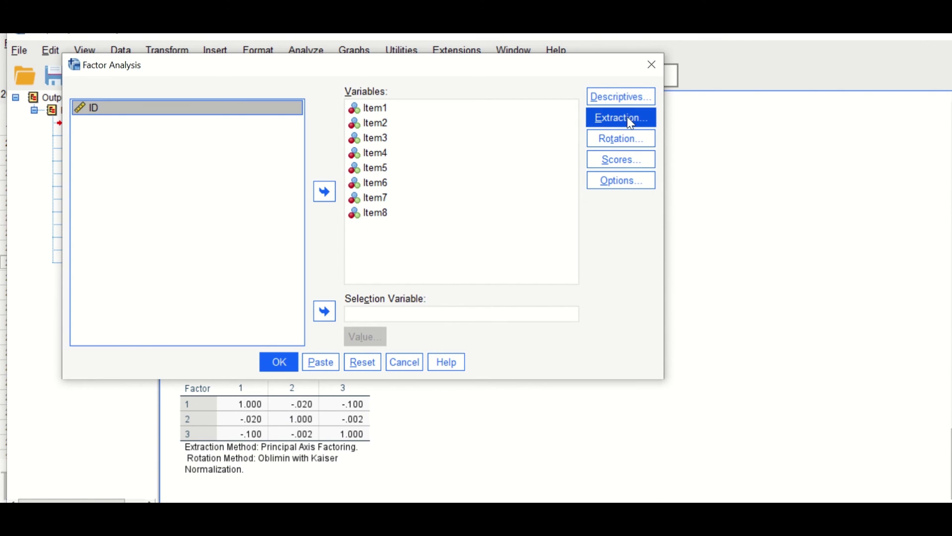
{"action": "left_click", "coordinate": [629, 140]}
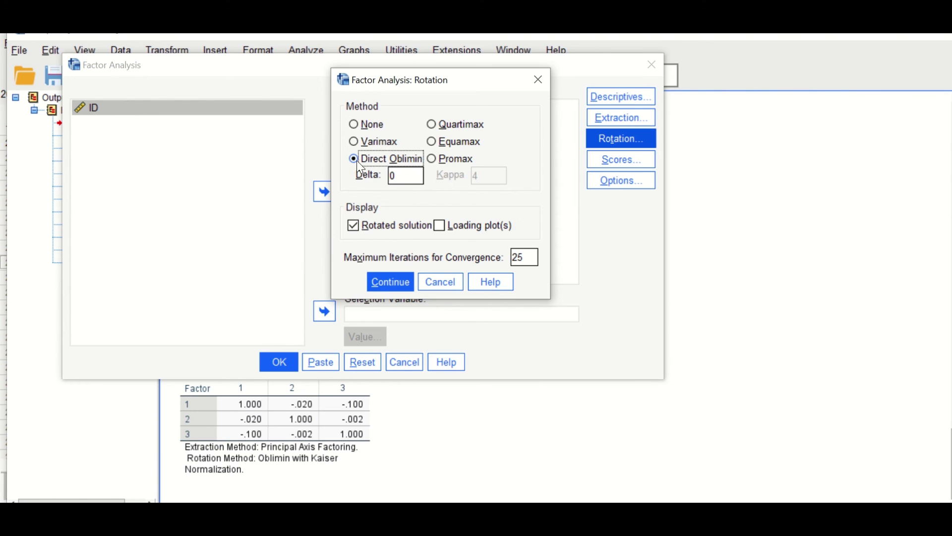
{"action": "left_click", "coordinate": [370, 145]}
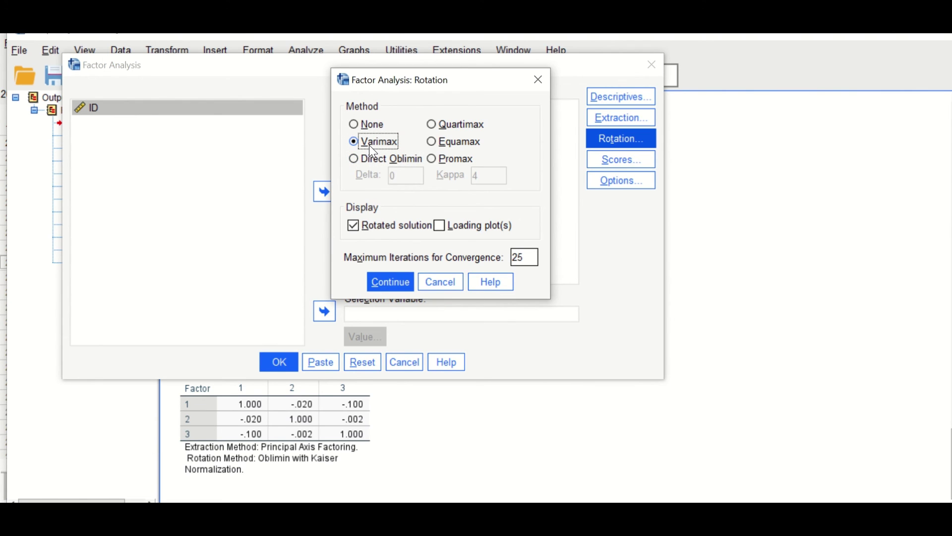
{"action": "left_click", "coordinate": [392, 277]}
{"action": "left_click", "coordinate": [287, 370]}
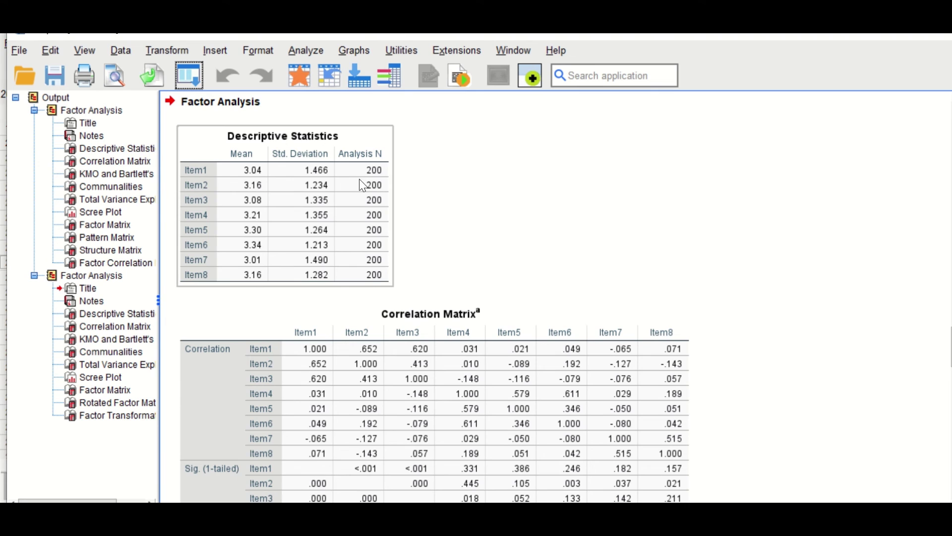
- Review the Varimax run's output from the Correlation Matrix and KMO and Bartlett's Test through Total Variance Explained and the Scree Plot
{"action": "scroll", "coordinate": [628, 240], "scroll_direction": "down", "scroll_amount": 3}
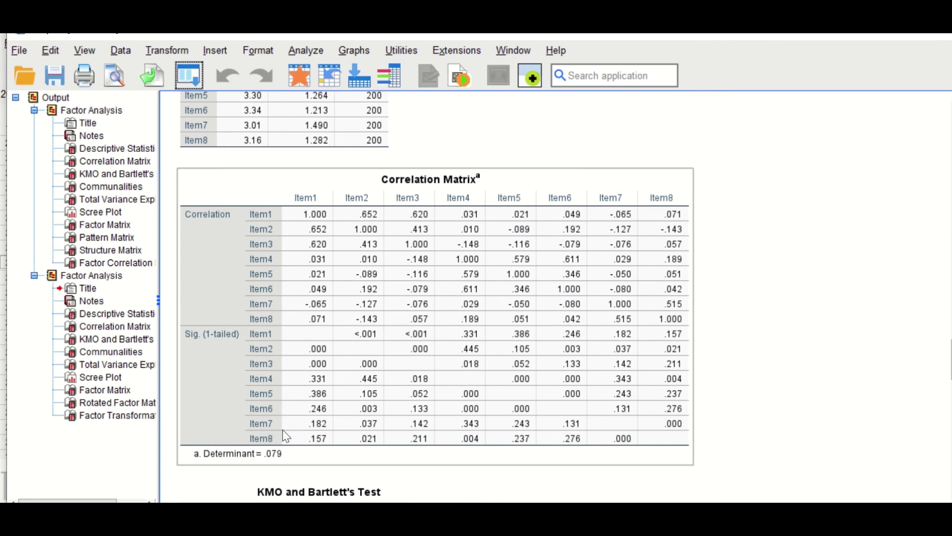
{"action": "scroll", "coordinate": [297, 438], "scroll_direction": "down", "scroll_amount": 3}
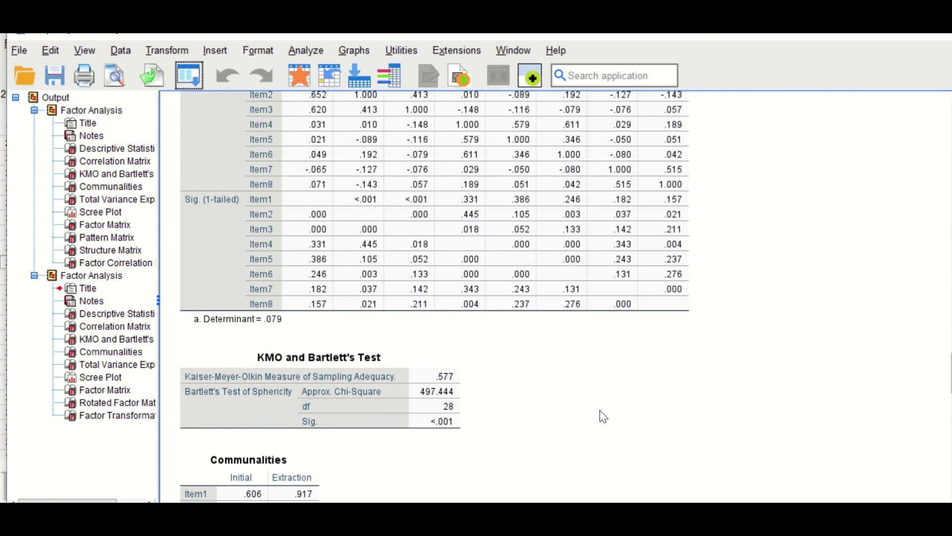
{"action": "scroll", "coordinate": [540, 419], "scroll_direction": "down", "scroll_amount": 4}
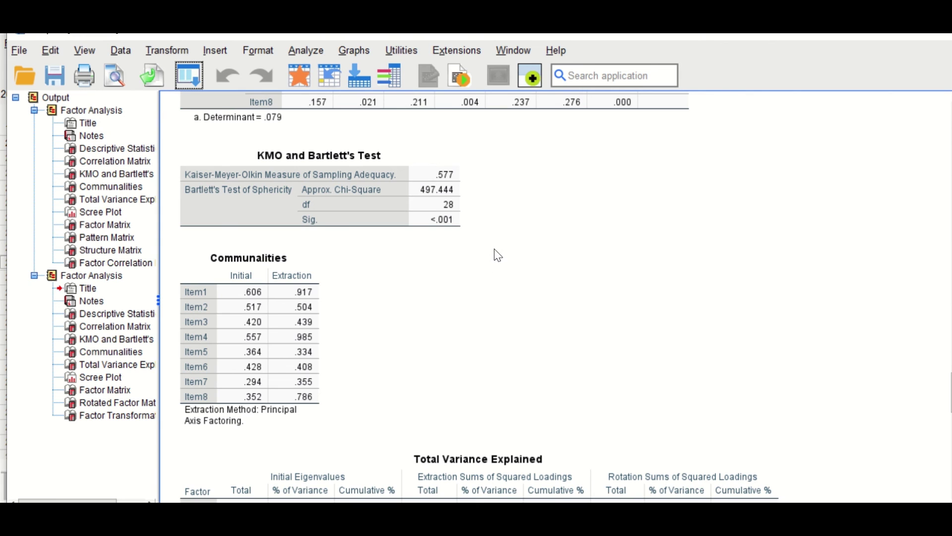
{"action": "scroll", "coordinate": [409, 345], "scroll_direction": "down", "scroll_amount": 4}
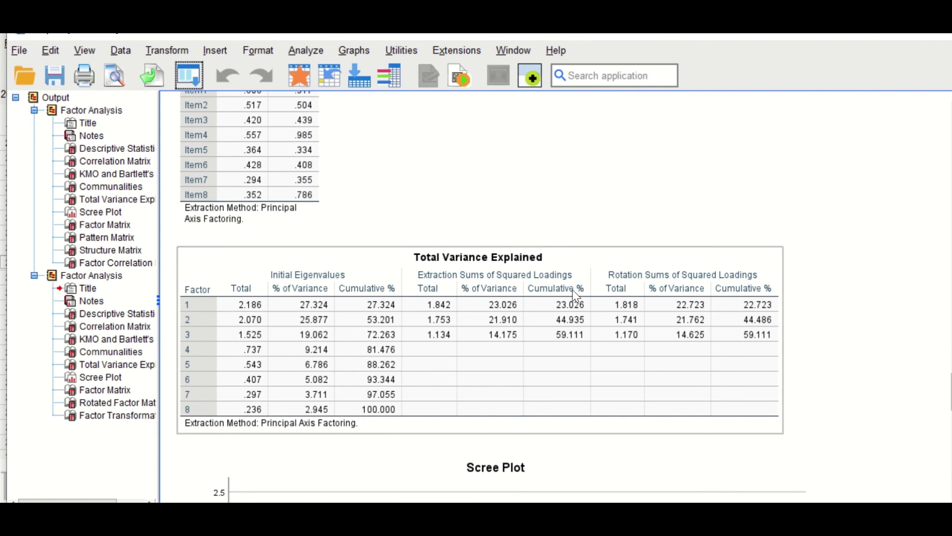
{"action": "scroll", "coordinate": [580, 281], "scroll_direction": "down", "scroll_amount": 5}
{"action": "scroll", "coordinate": [584, 294], "scroll_direction": "down", "scroll_amount": 5}
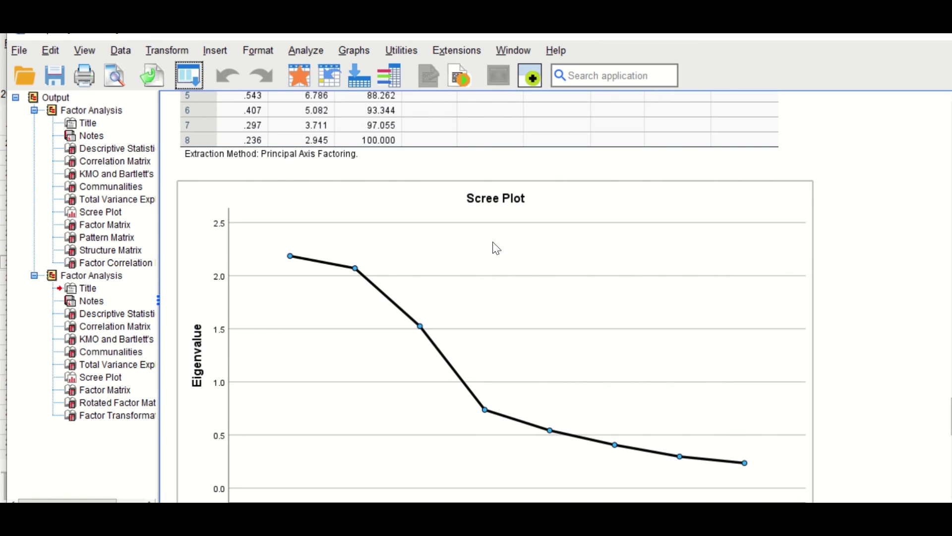
{"action": "scroll", "coordinate": [493, 260], "scroll_direction": "down", "scroll_amount": 5}
{"action": "scroll", "coordinate": [486, 293], "scroll_direction": "down", "scroll_amount": 5}
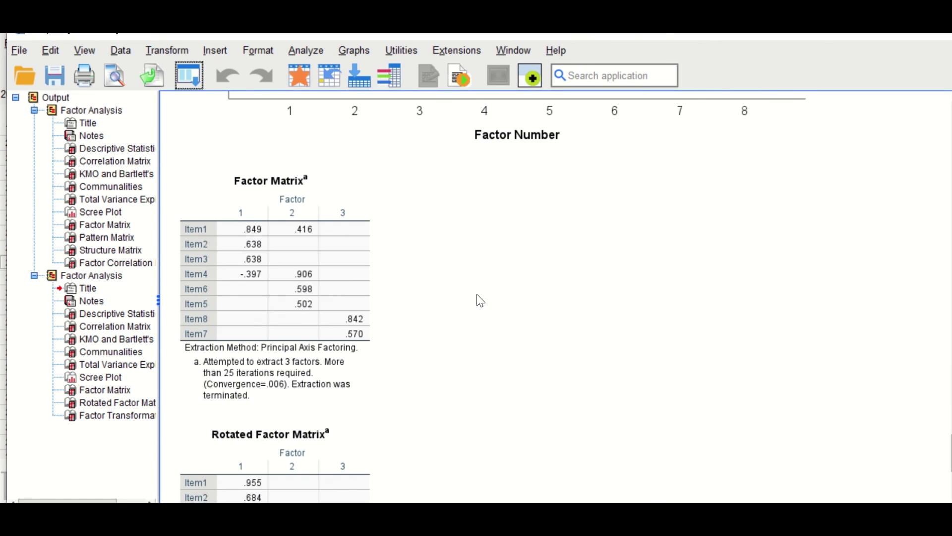
- Examine the Rotated Factor Matrix of the Varimax solution to see which items load on each of the three factors
{"action": "scroll", "coordinate": [478, 294], "scroll_direction": "down", "scroll_amount": 3}
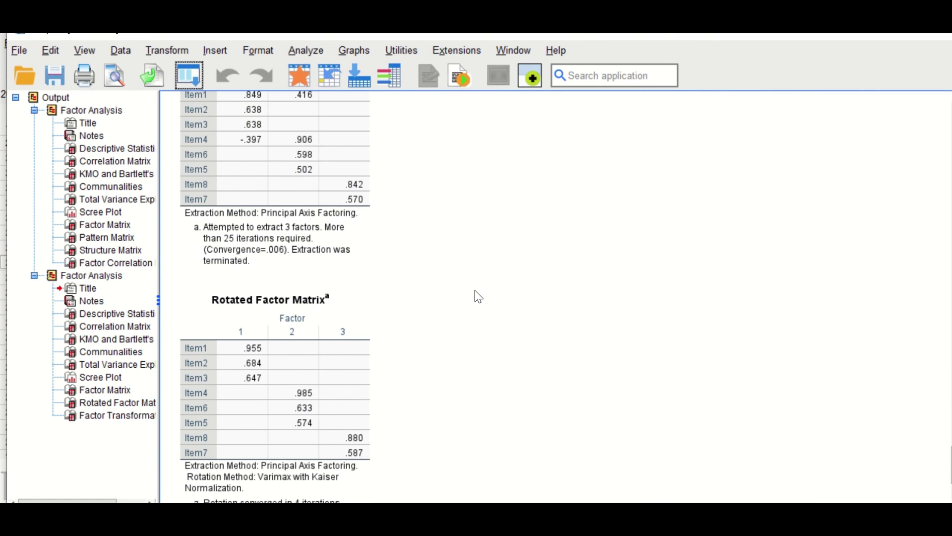
{"action": "scroll", "coordinate": [475, 300], "scroll_direction": "down", "scroll_amount": 5}
{"action": "scroll", "coordinate": [469, 312], "scroll_direction": "up", "scroll_amount": 10}
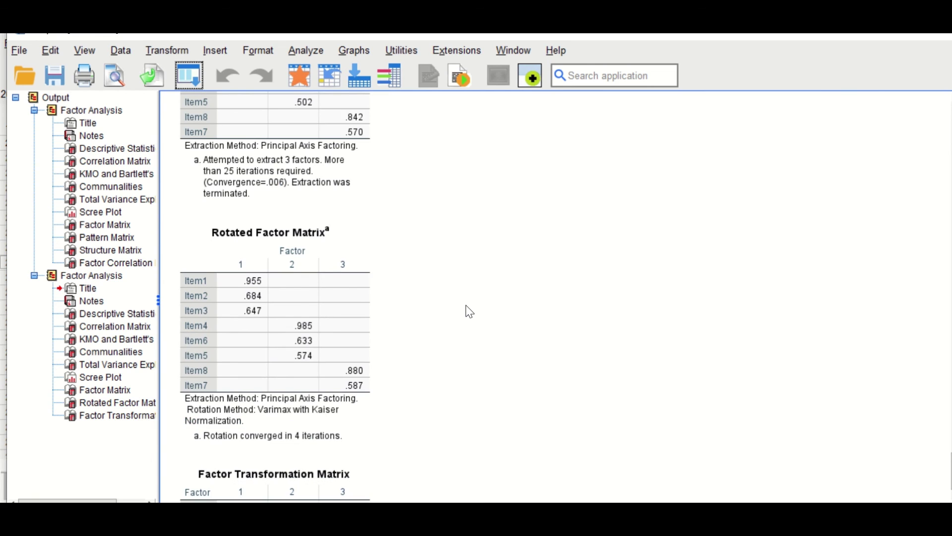
{"action": "scroll", "coordinate": [468, 311], "scroll_direction": "down", "scroll_amount": 5}
{"action": "left_click", "coordinate": [249, 315]}
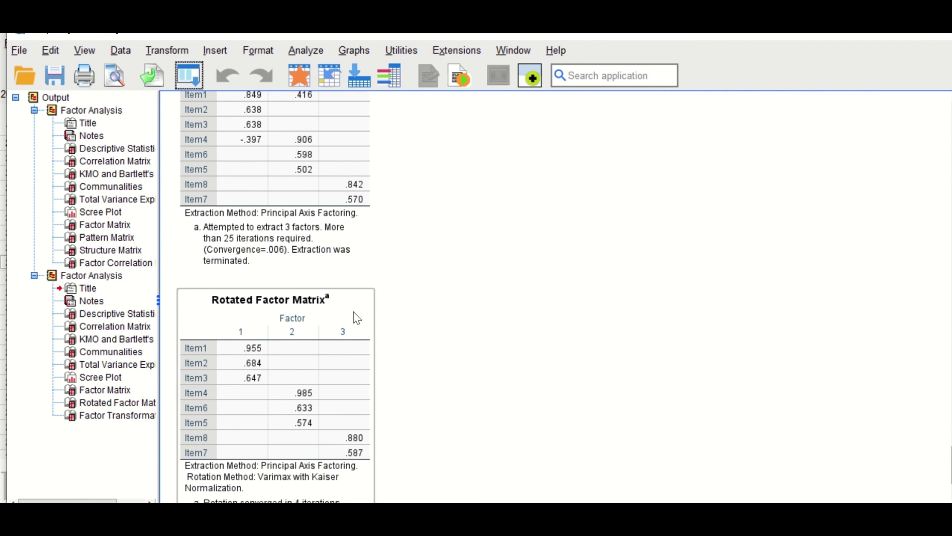
{"action": "left_click", "coordinate": [516, 320]}
{"action": "left_click", "coordinate": [326, 326]}
{"action": "left_click", "coordinate": [480, 439]}
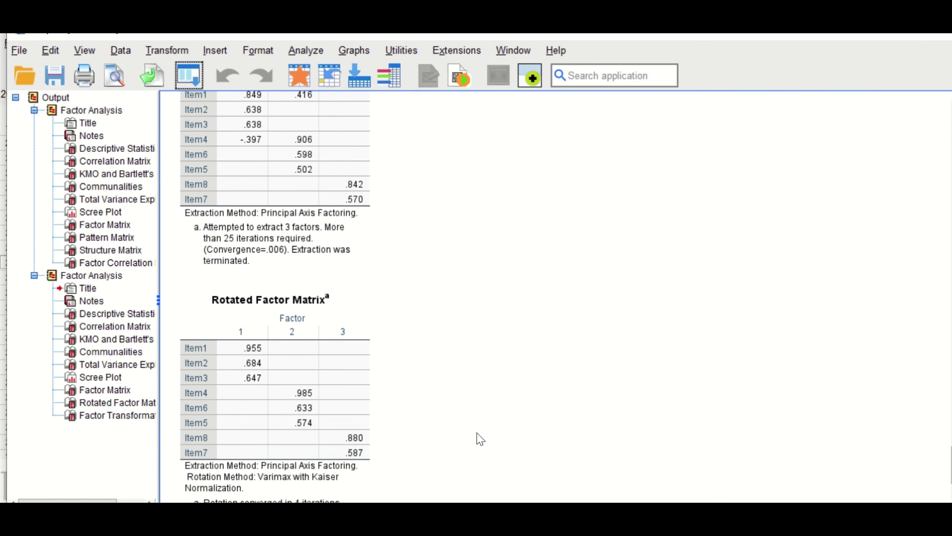